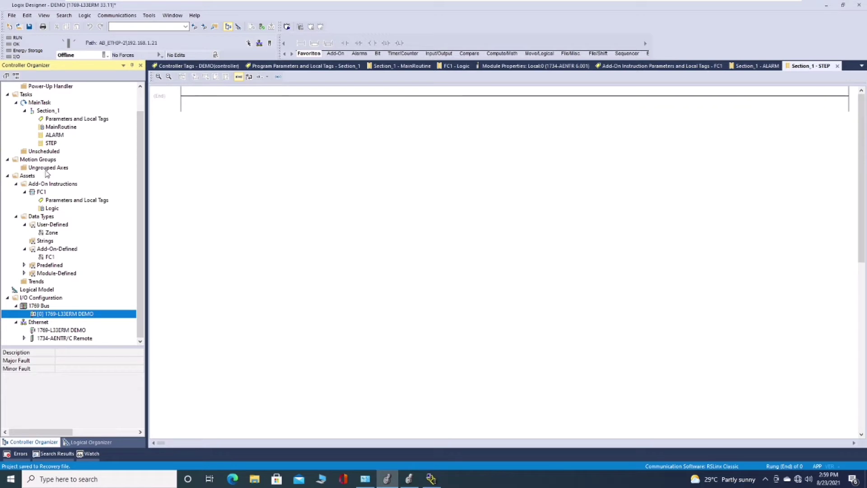
Step: Enable time synchronization in the date and time properties of the 1769-L33ERM DEMO controller and apply the change
double_click(67, 313)
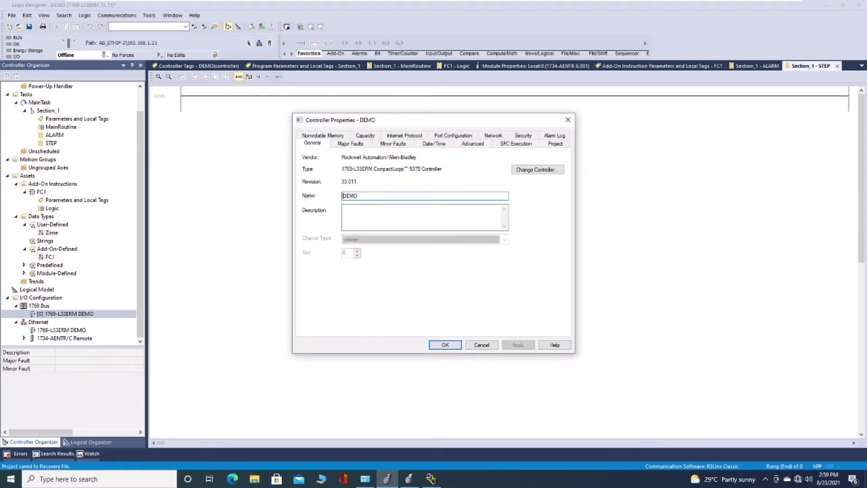
left_click(434, 143)
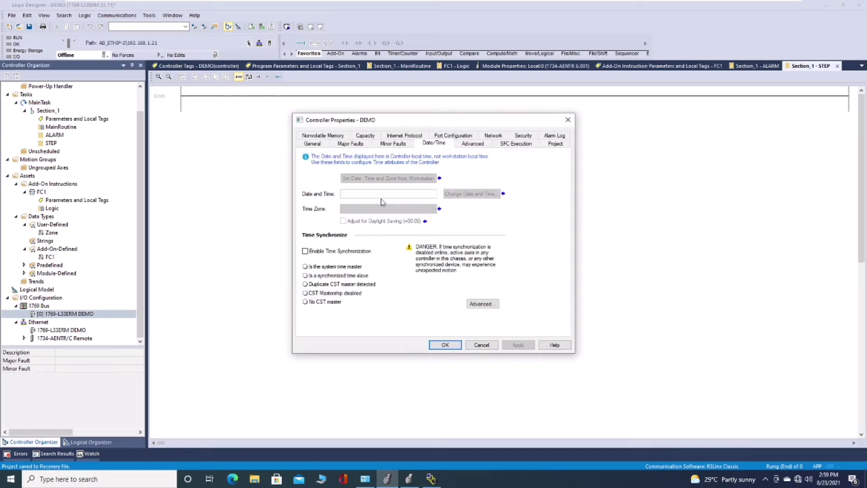
left_click(304, 251)
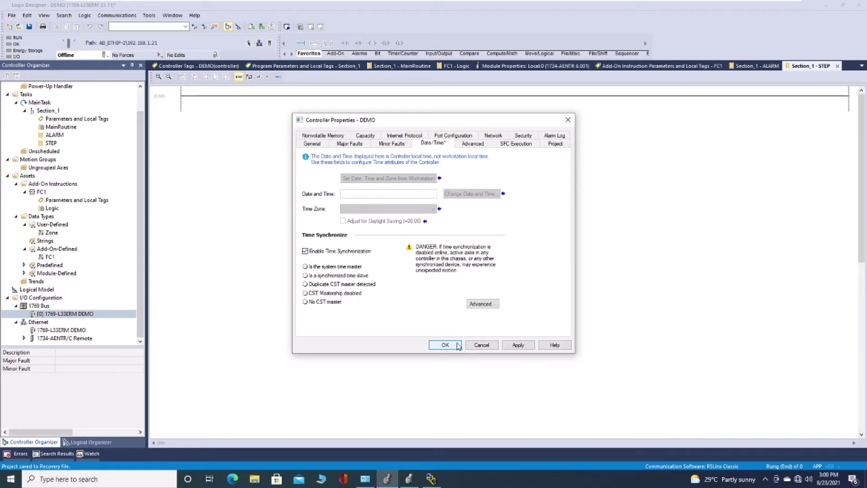
left_click(517, 345)
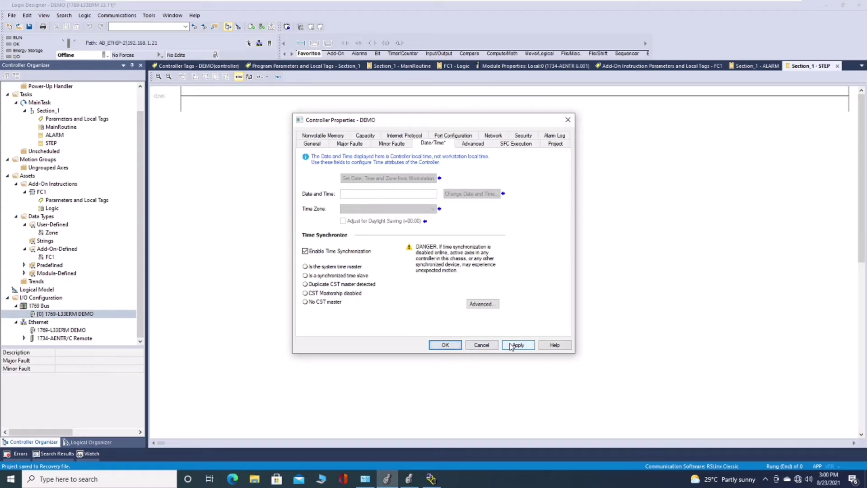
left_click(444, 345)
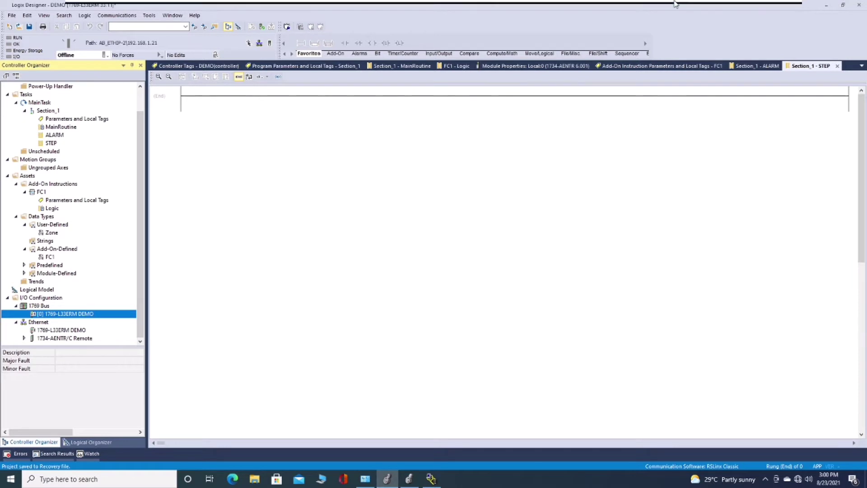
Step: Switch to the 10 STEPS OF MOTION presentation in PowerPoint and read slide 6 on adding a motion module
mouse_move(736, 11)
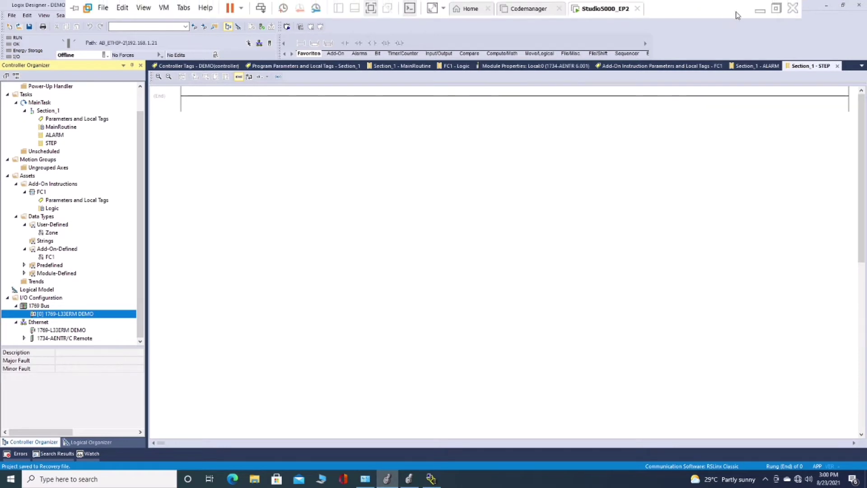
left_click(759, 10)
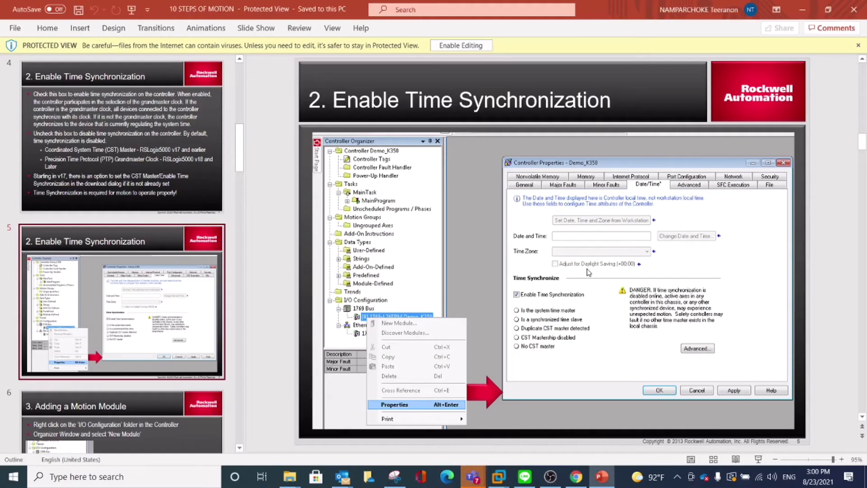
left_click(239, 448)
scroll(239, 448, "down", 5)
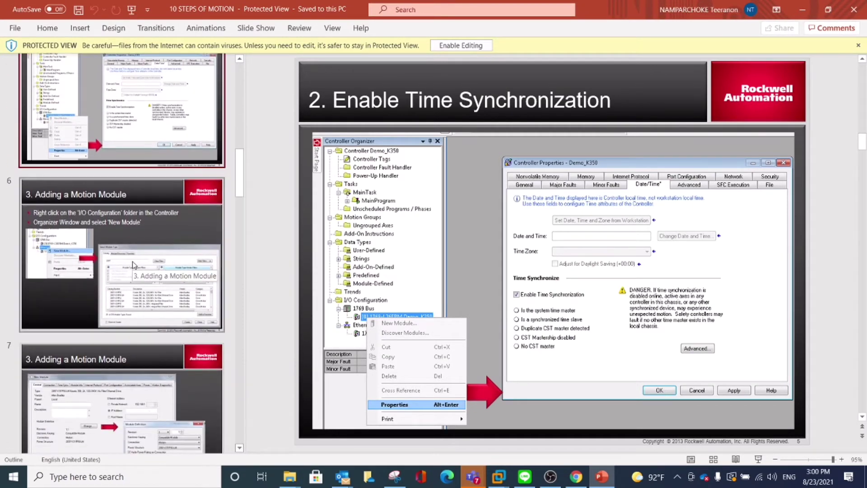
left_click(131, 261)
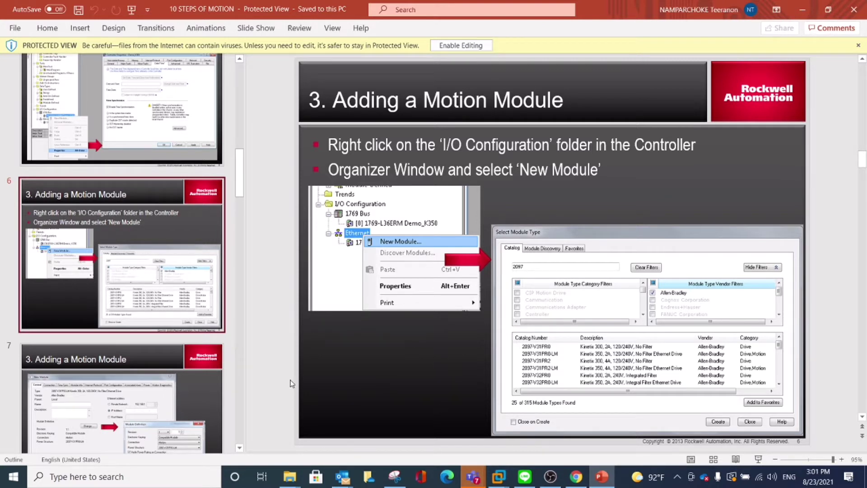
left_click(240, 447)
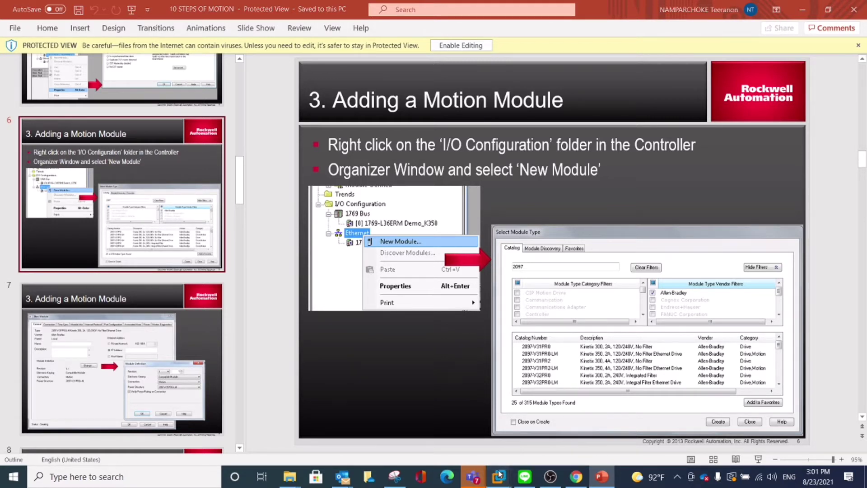
Step: Switch back to Logix Designer, start a new module under the Ethernet network, and search the catalog for 2198-h003 to select 2198-H003-ERS
mouse_move(499, 474)
left_click(619, 409)
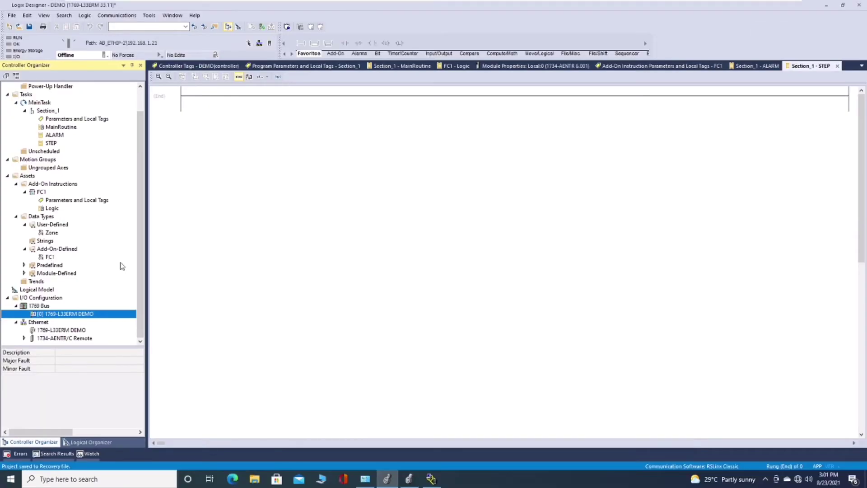
left_click(39, 322)
right_click(44, 324)
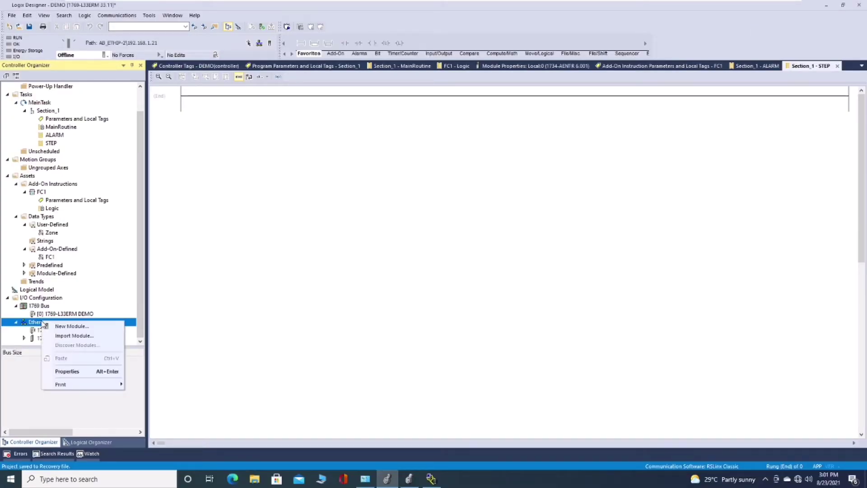
left_click(56, 327)
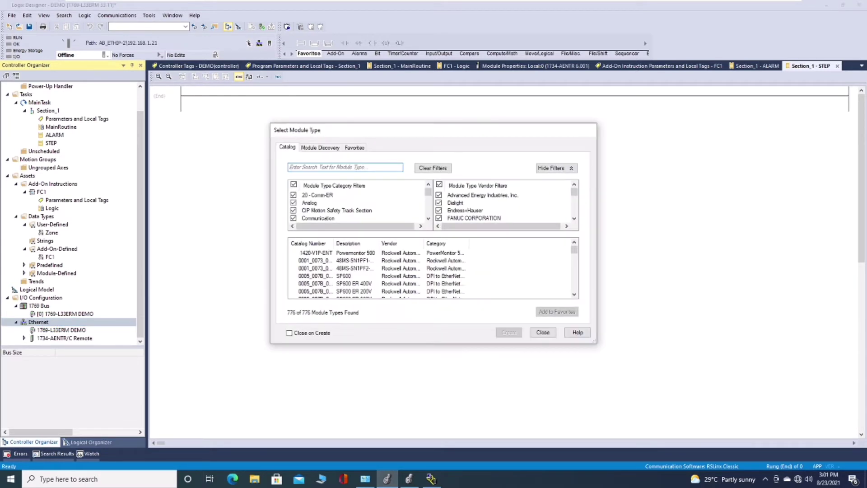
type("2198")
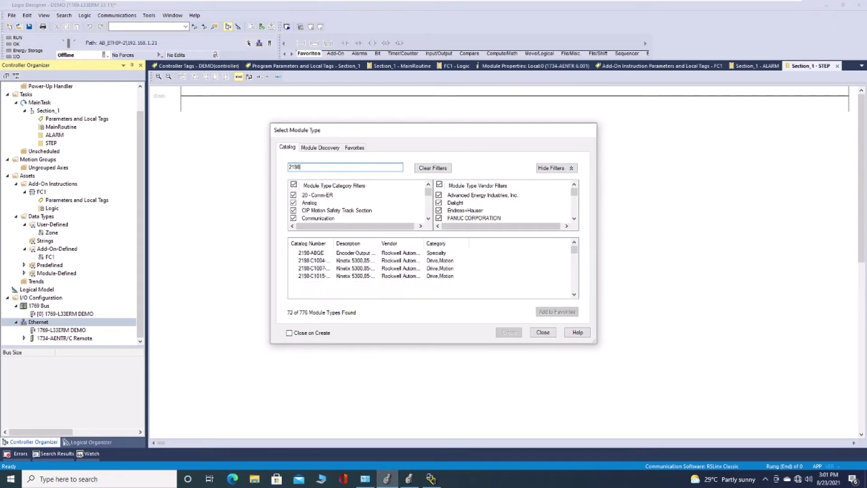
type("-H")
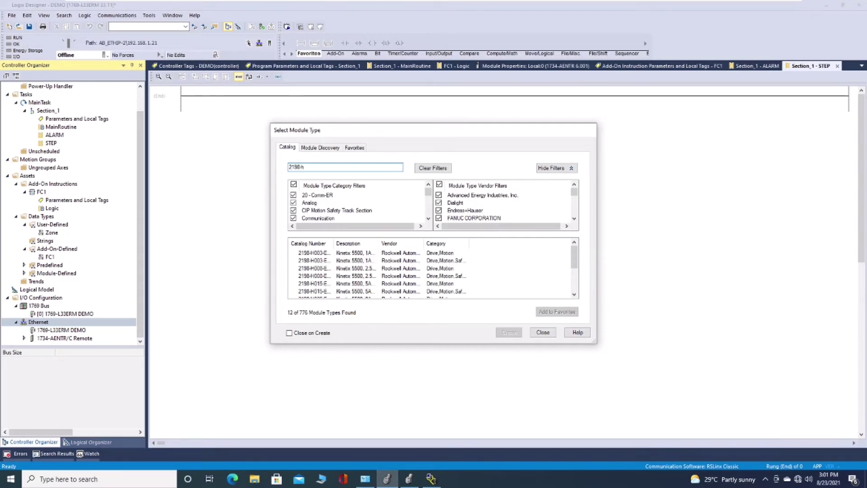
type("003")
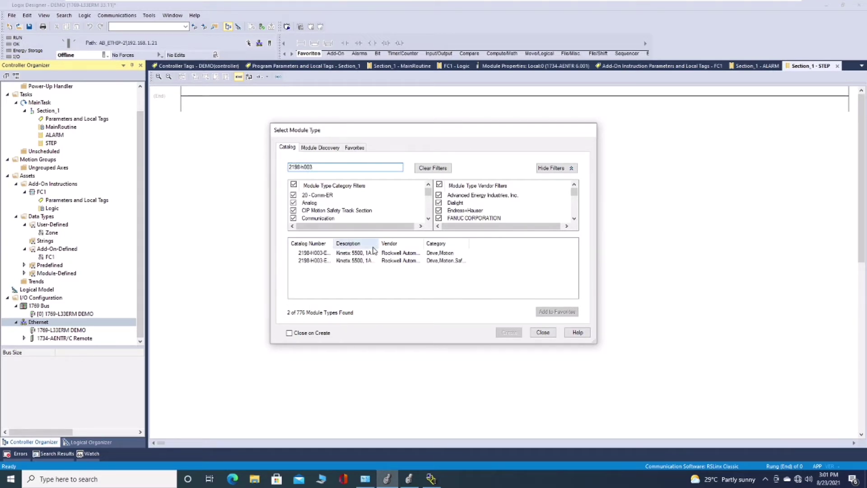
left_click_drag(334, 246, 360, 247)
left_click(340, 253)
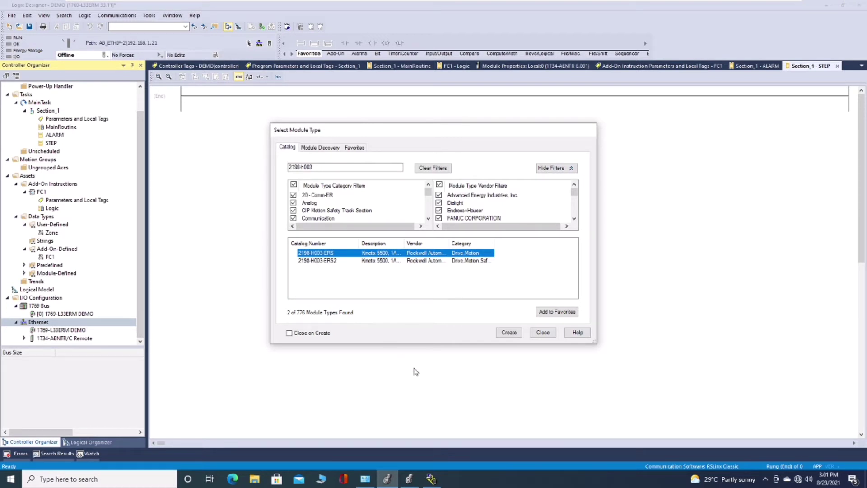
Step: Switch to RSLinx Classic and examine the devices found under the AB_ETHIP-2, AB_ETHIP-1 and AB_ETH-1 drivers
left_click(431, 478)
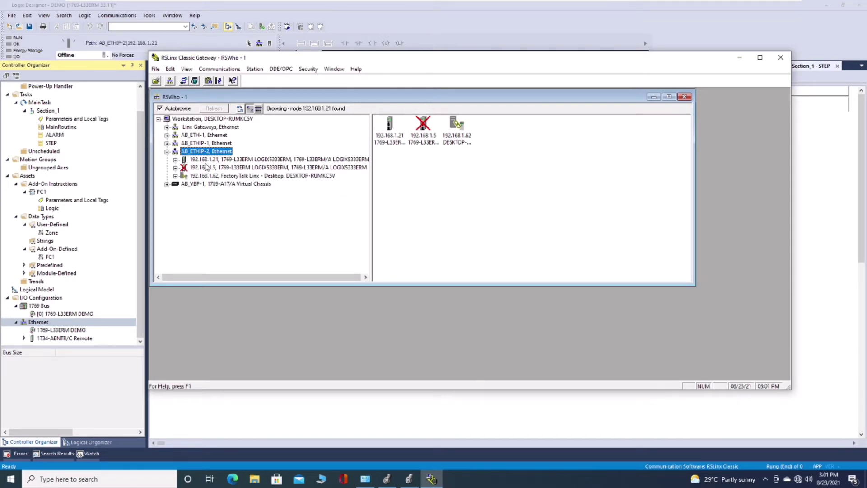
left_click(231, 169)
left_click(224, 161)
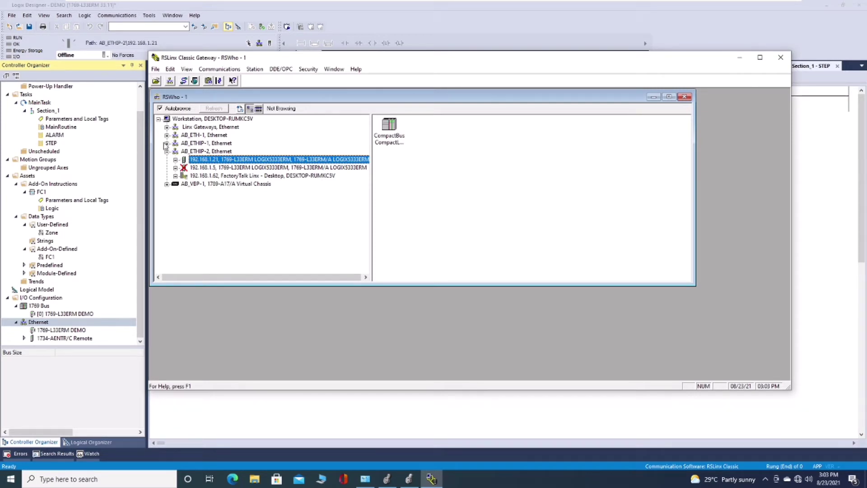
left_click(166, 143)
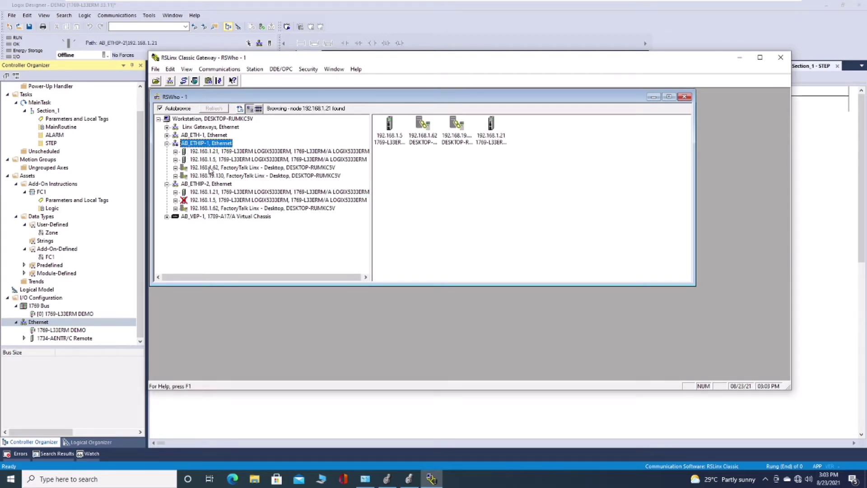
left_click(166, 135)
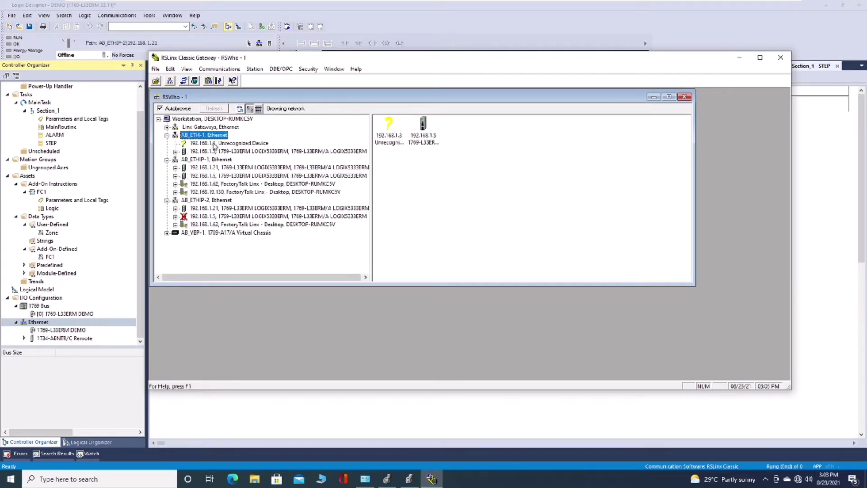
left_click(228, 152)
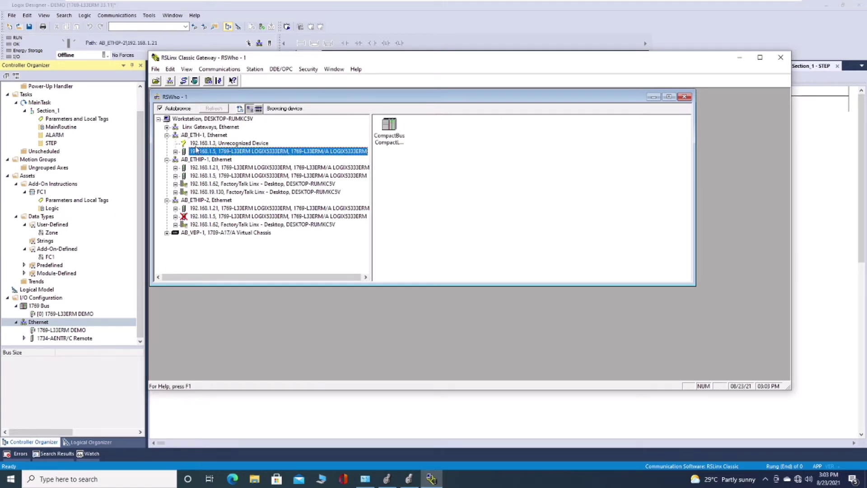
Step: Examine the configured communication drivers and the available driver types, leaving them as they are
left_click(184, 81)
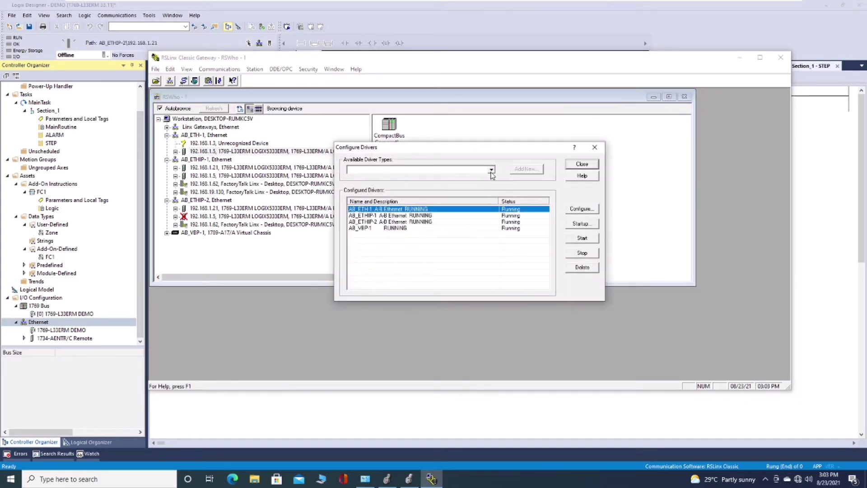
left_click(492, 172)
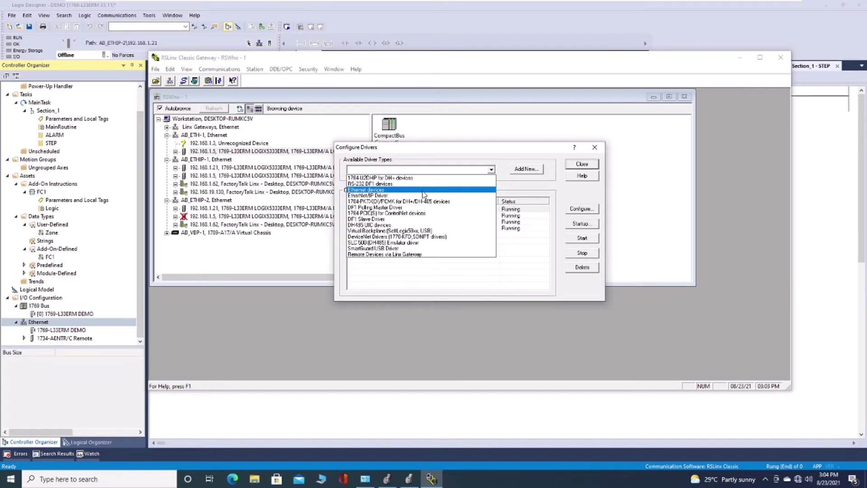
left_click(579, 165)
left_click(582, 165)
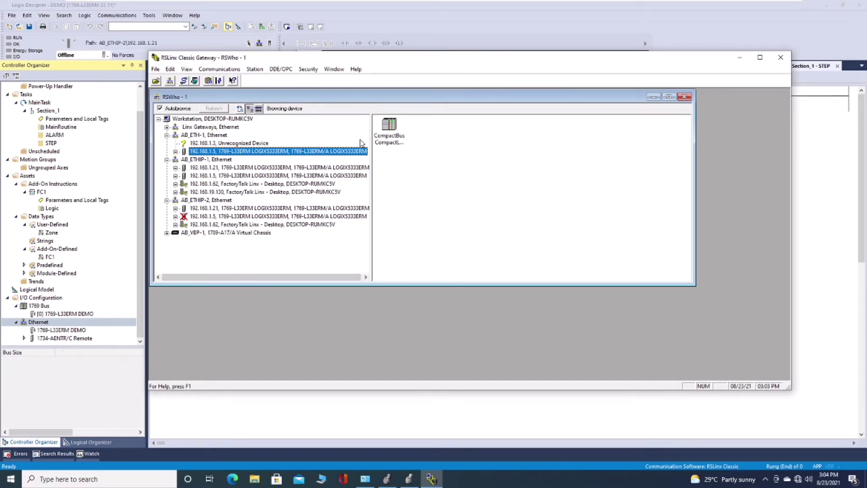
Step: Return to Logix Designer and start creating the 2198-H003-ERS Kinetix 5500 drive module
left_click(740, 58)
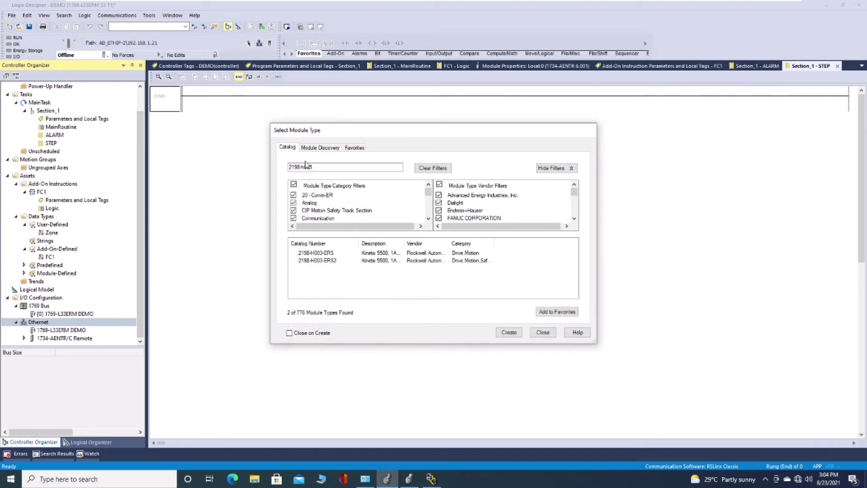
left_click(326, 253)
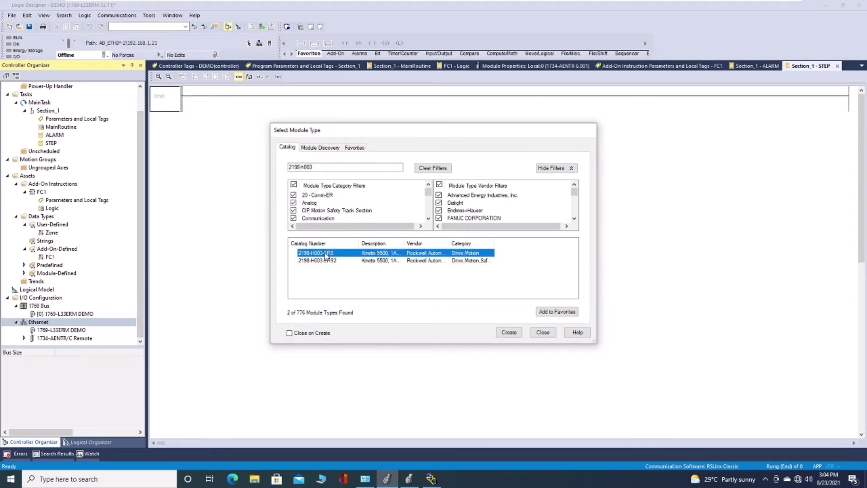
left_click(508, 333)
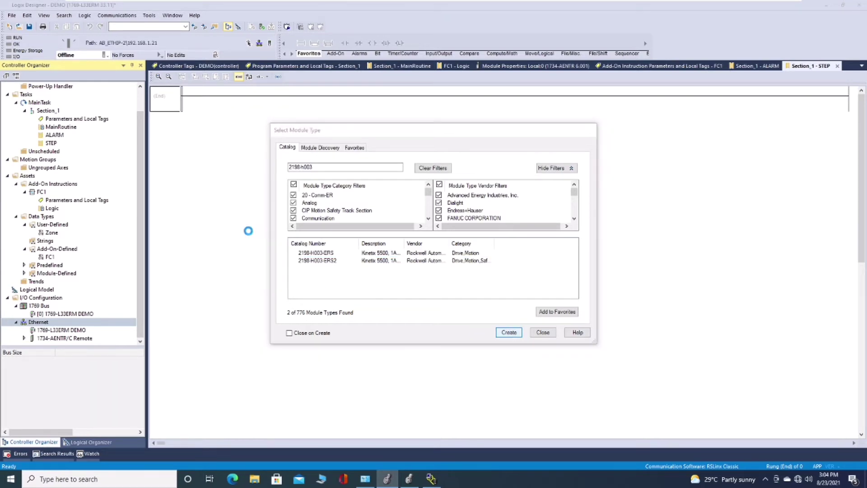
key("Tab")
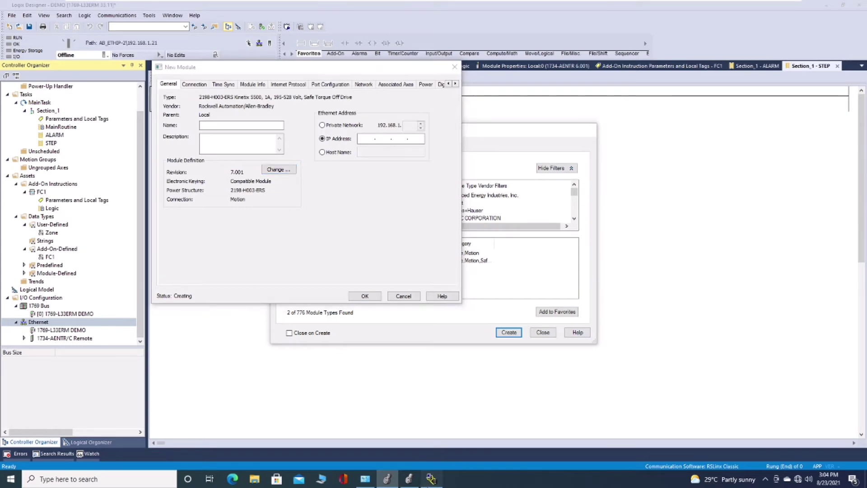
Step: Switch to RSLinx Classic and open several additional RSWho network browse windows
left_click(431, 479)
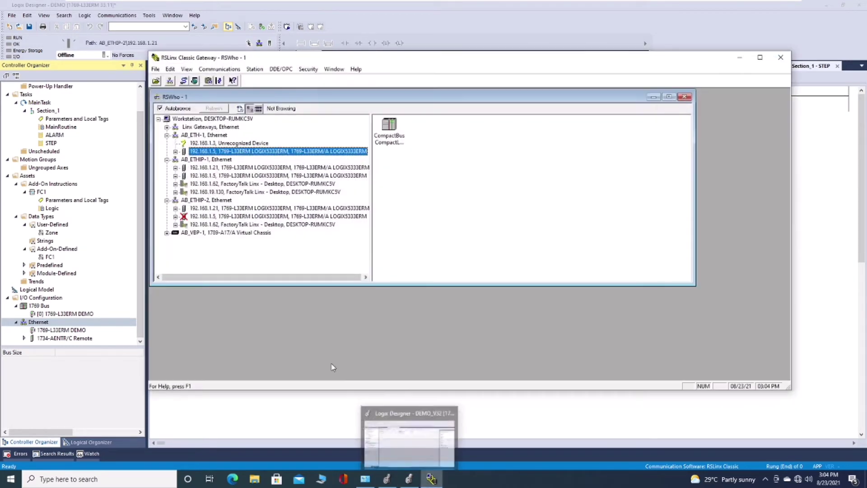
left_click(170, 81)
left_click(169, 82)
left_click(169, 82)
left_click(170, 81)
left_click(170, 81)
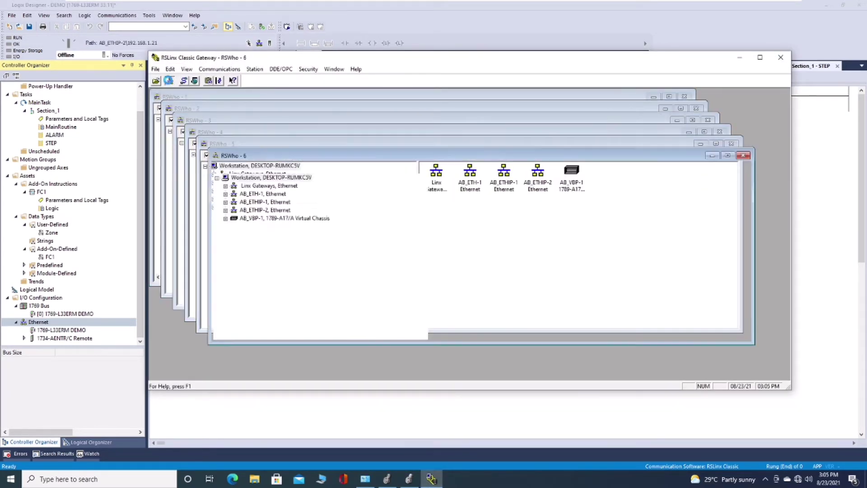
left_click(169, 82)
left_click(169, 81)
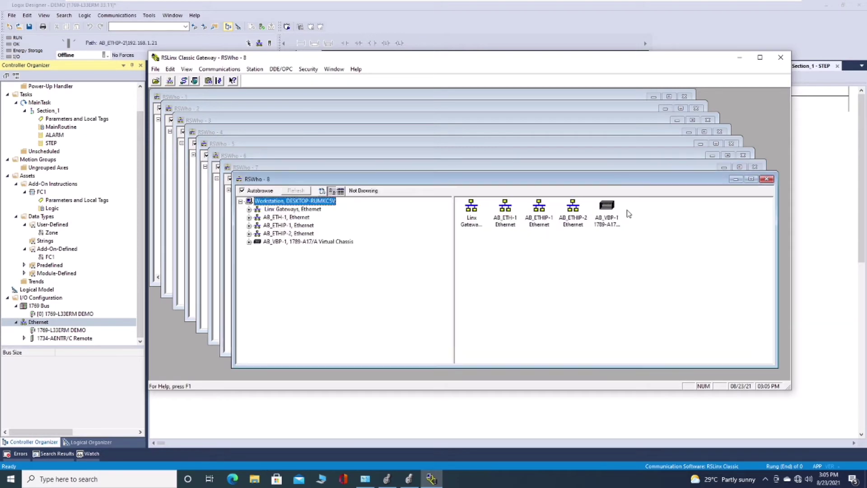
Step: Close the extra RSWho windows, collapse the AB_ETH-1 driver and return to Logix Designer
left_click(767, 179)
left_click(754, 168)
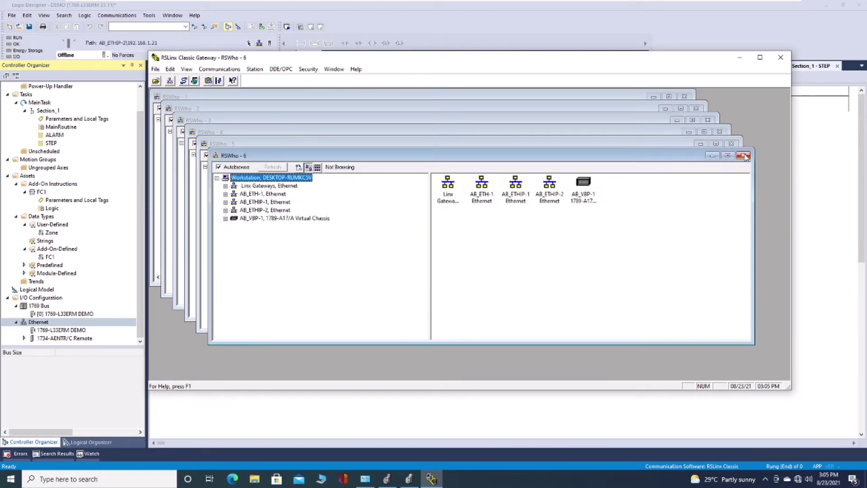
left_click(743, 155)
left_click(730, 144)
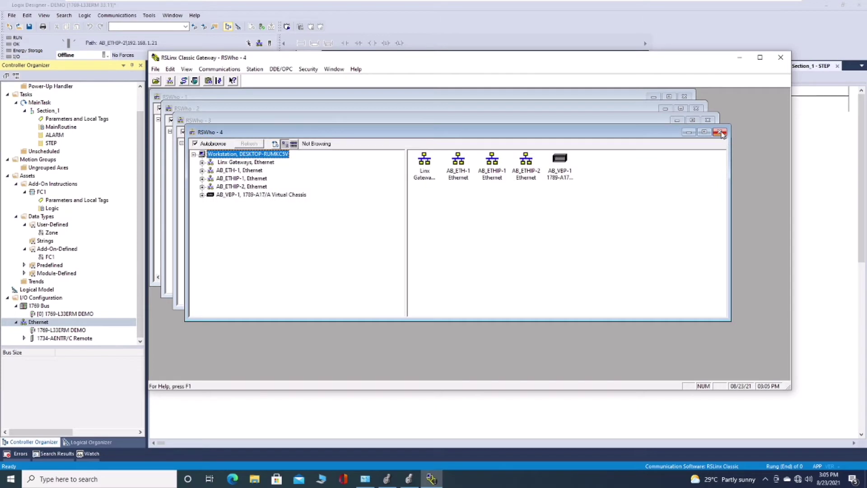
left_click(719, 132)
left_click(708, 120)
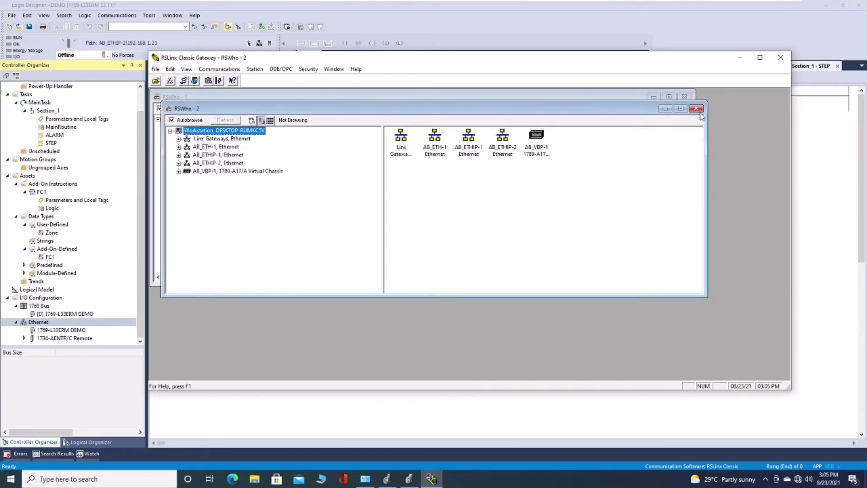
left_click(696, 108)
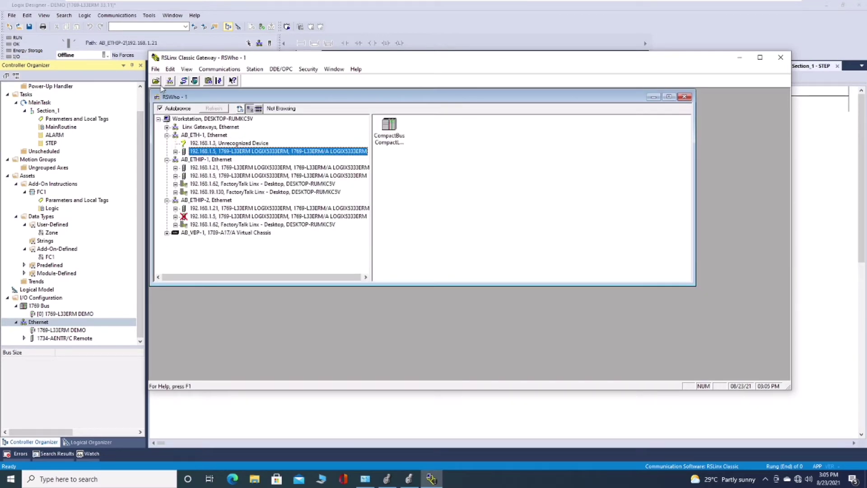
left_click(167, 135)
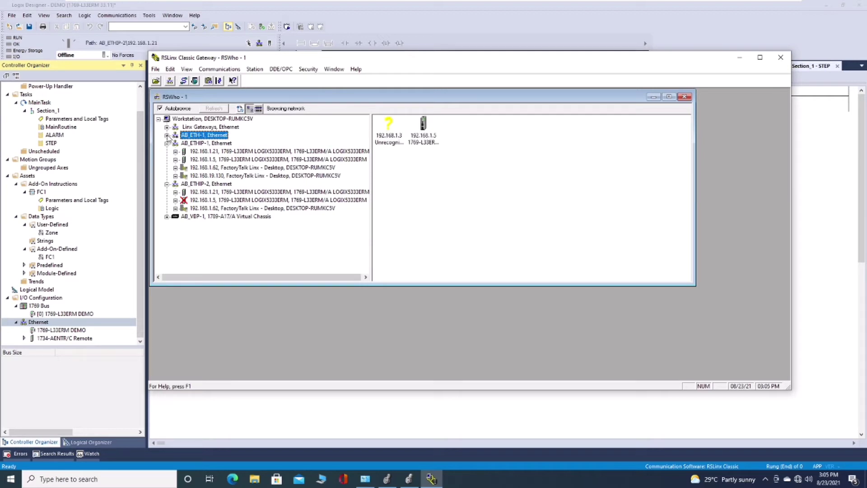
left_click(738, 59)
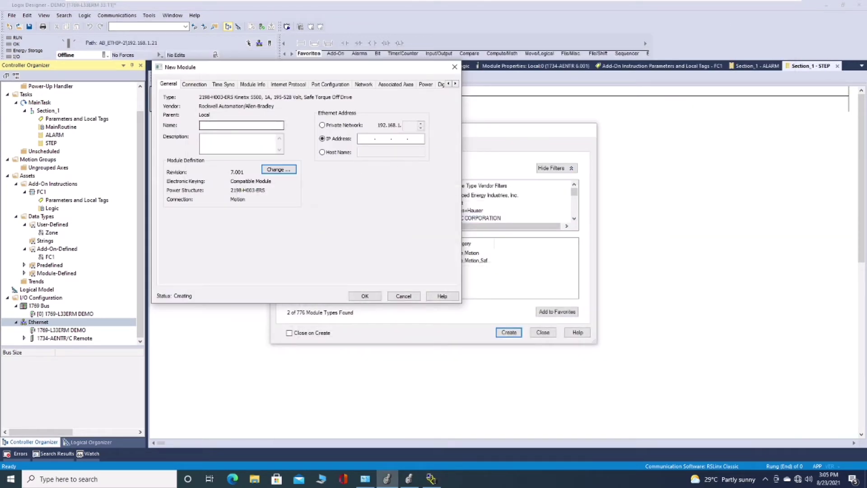
Step: Name the new drive module MotionDrive and set its private network address to 192.168.1.25
left_click(242, 125)
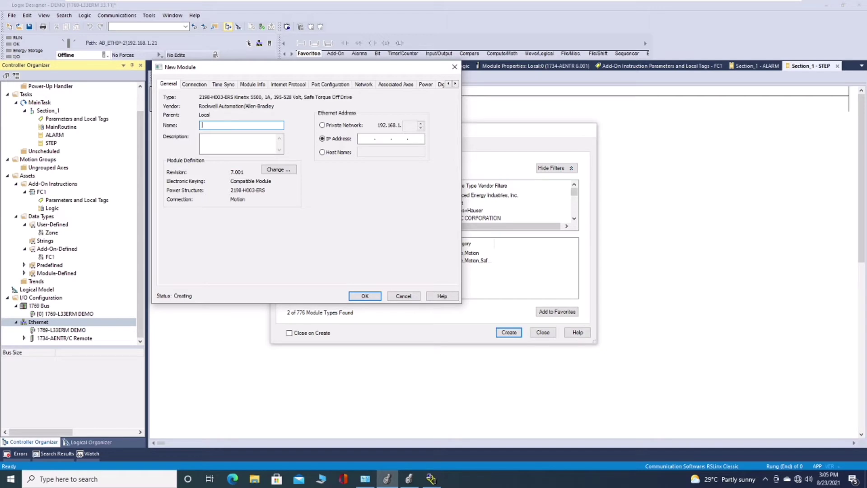
type("Mot")
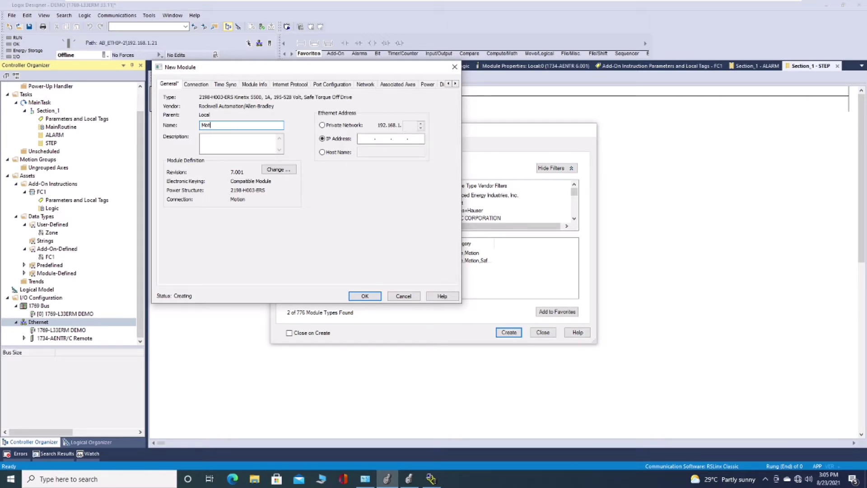
type("ionDrive")
left_click(323, 126)
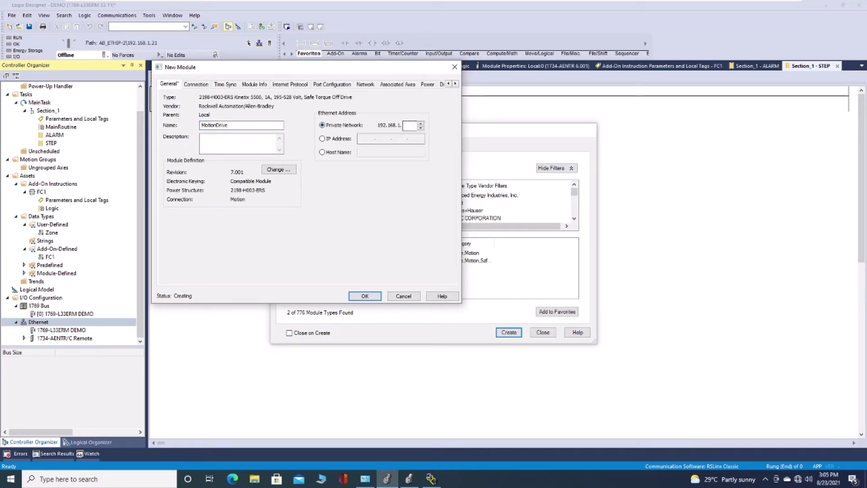
type("25")
Step: Set the drive's power supply voltage to 200-240 VAC and its AC input phasing to Single Phase
left_click(335, 87)
left_click(367, 85)
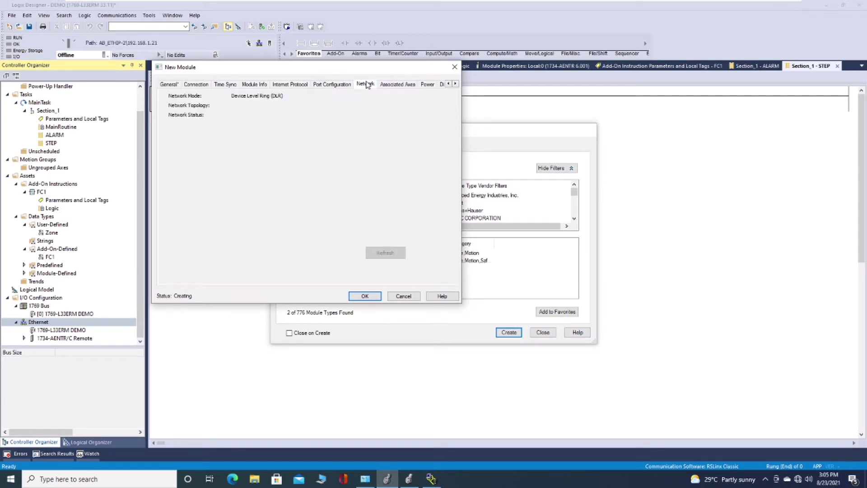
left_click(385, 86)
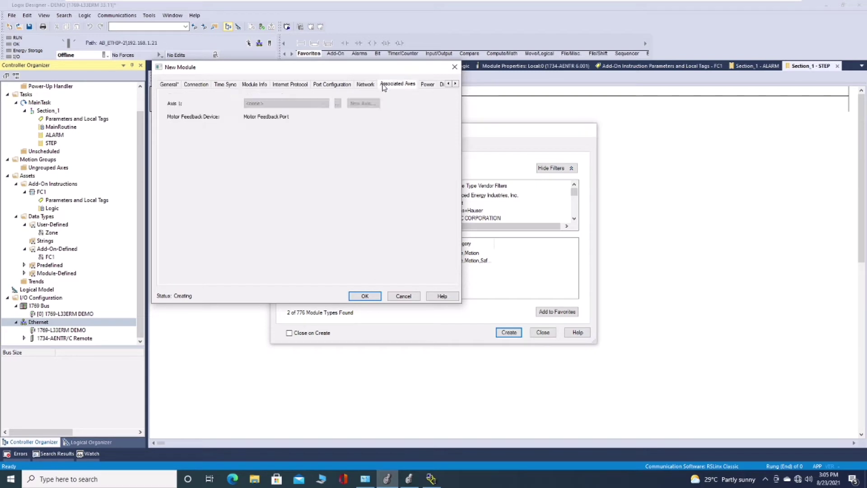
left_click(427, 86)
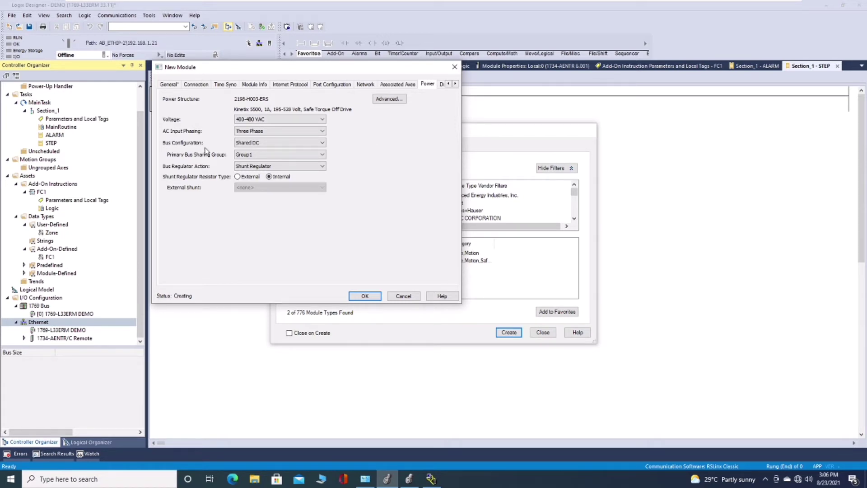
left_click(317, 120)
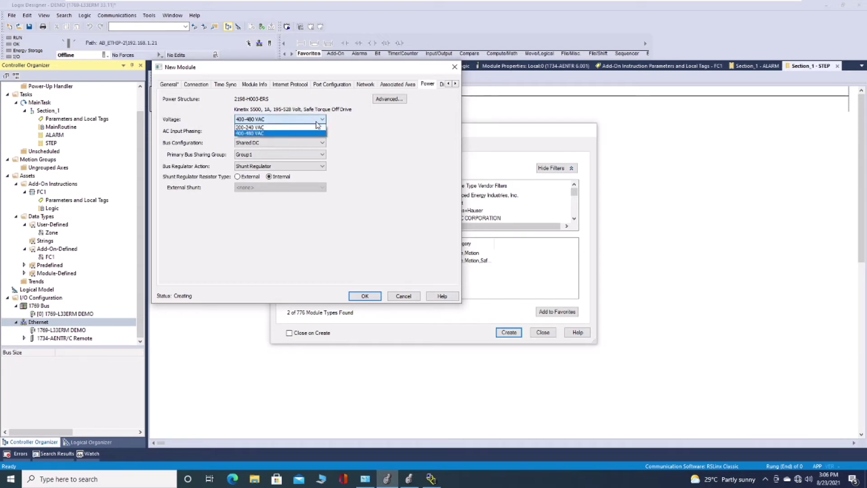
left_click(298, 128)
left_click(299, 130)
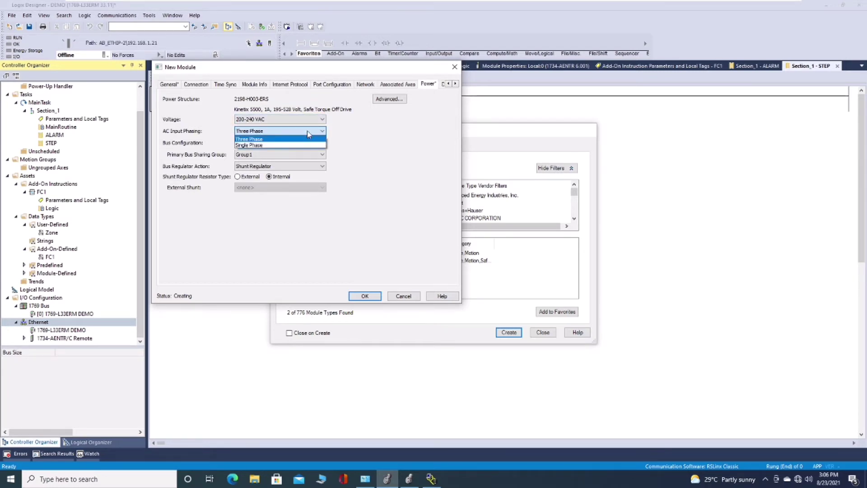
left_click(300, 145)
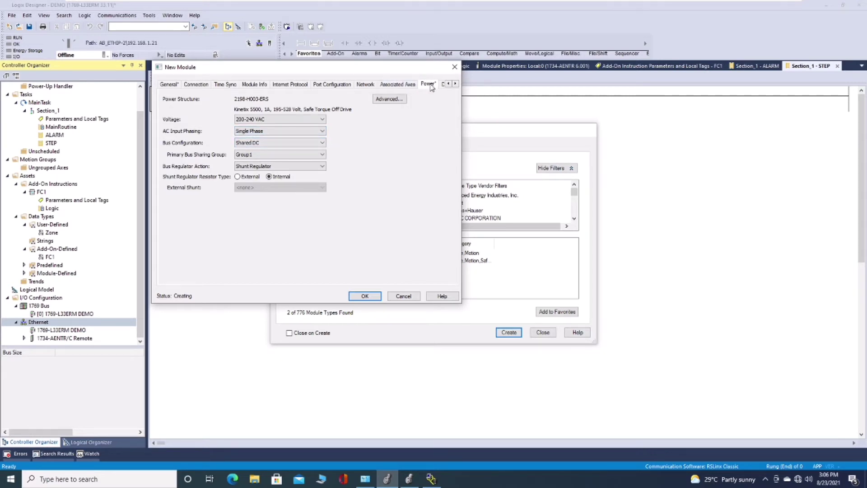
Step: Review the drive's general and power settings and cancel the new module
left_click(455, 84)
left_click(455, 84)
left_click(454, 84)
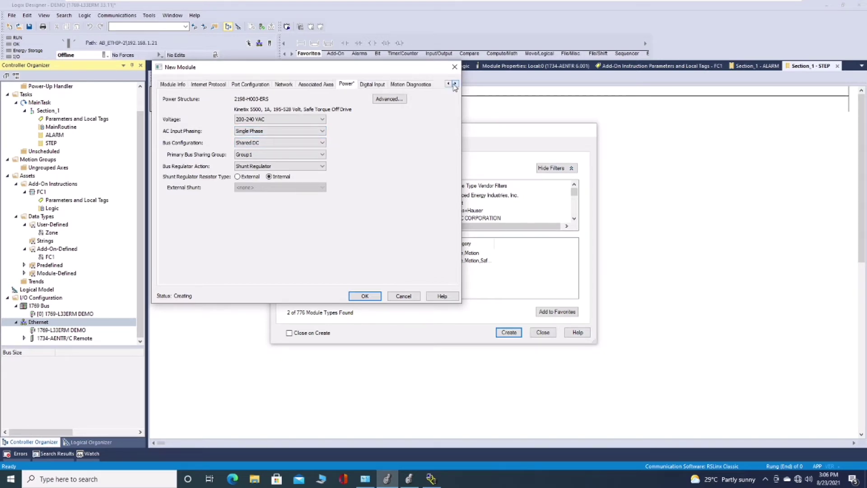
left_click(448, 84)
left_click(448, 84)
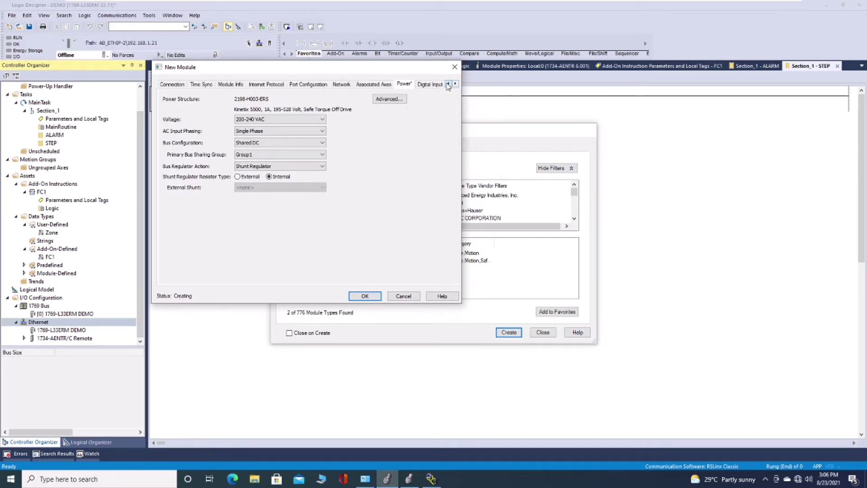
left_click(448, 84)
left_click(163, 84)
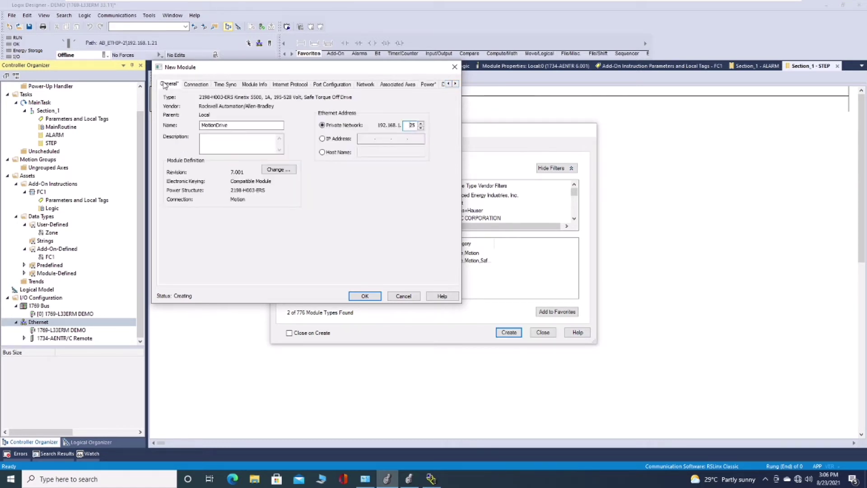
left_click(428, 86)
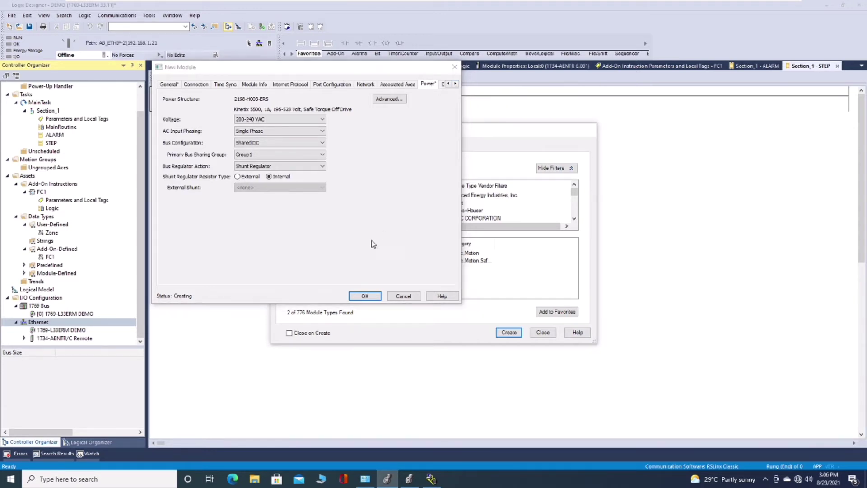
left_click(403, 296)
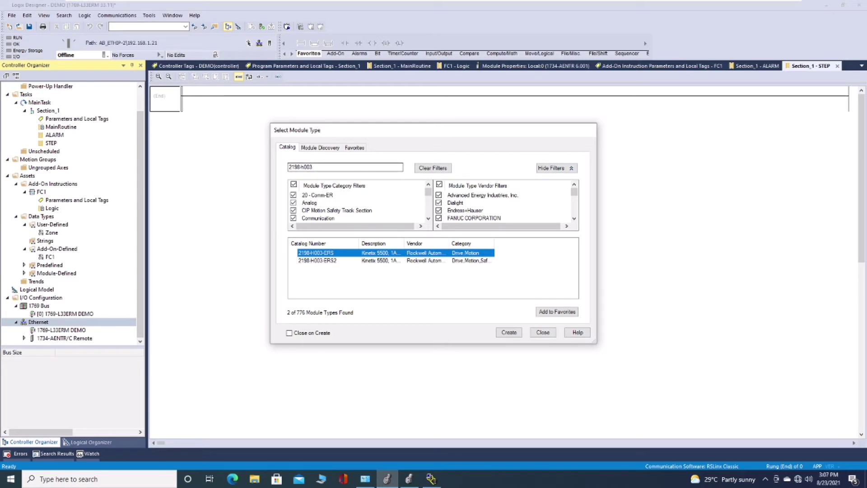
Step: Select 2198-H003-ERS in the module catalog again and start creating the drive module
left_click(312, 167)
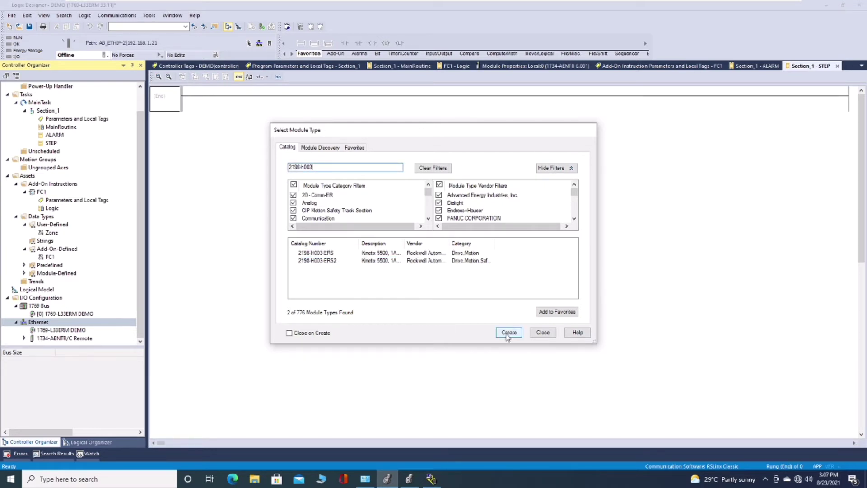
left_click(322, 253)
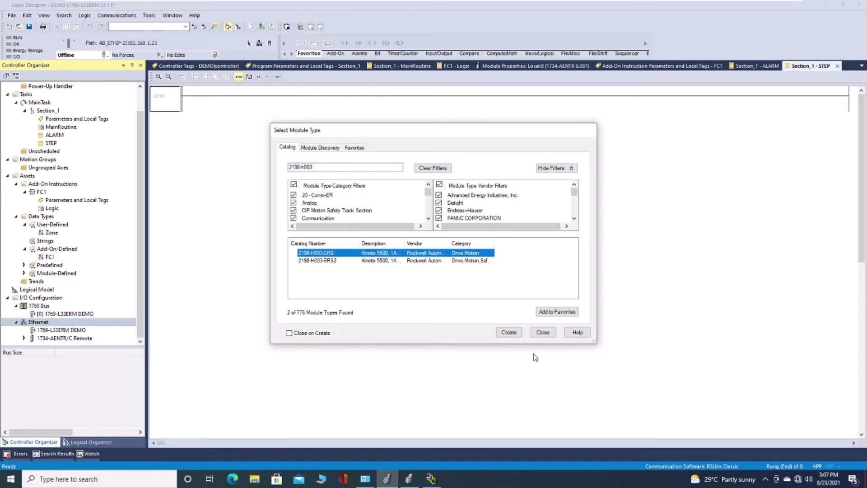
left_click(508, 332)
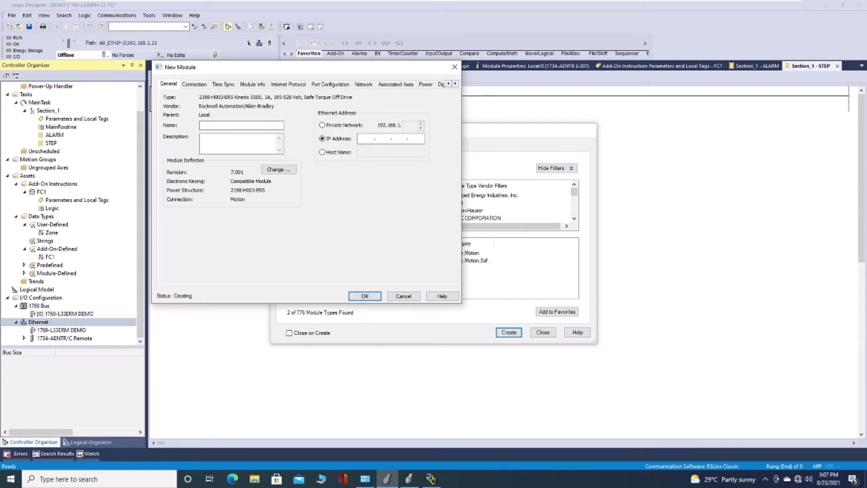
Step: Name the drive module MotionDrvie and assign it the private network address 192.168.1.25
type("Moti")
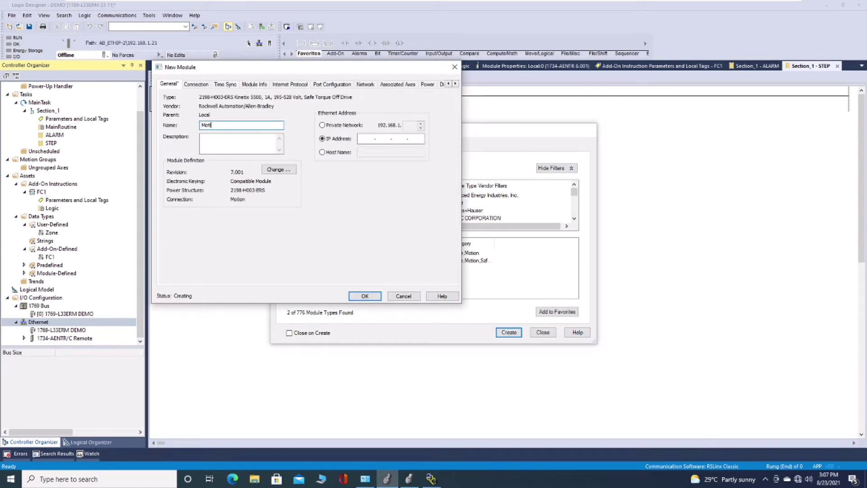
type("onDrvie")
left_click(350, 129)
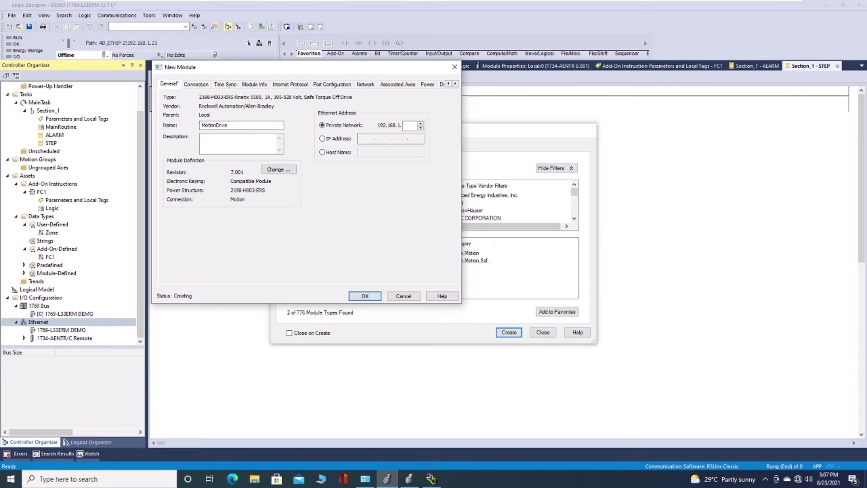
type("25")
left_click(329, 143)
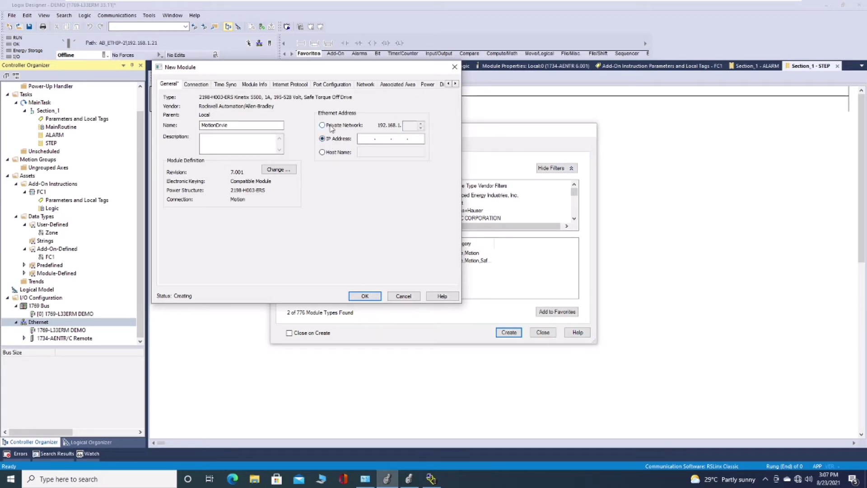
left_click(330, 126)
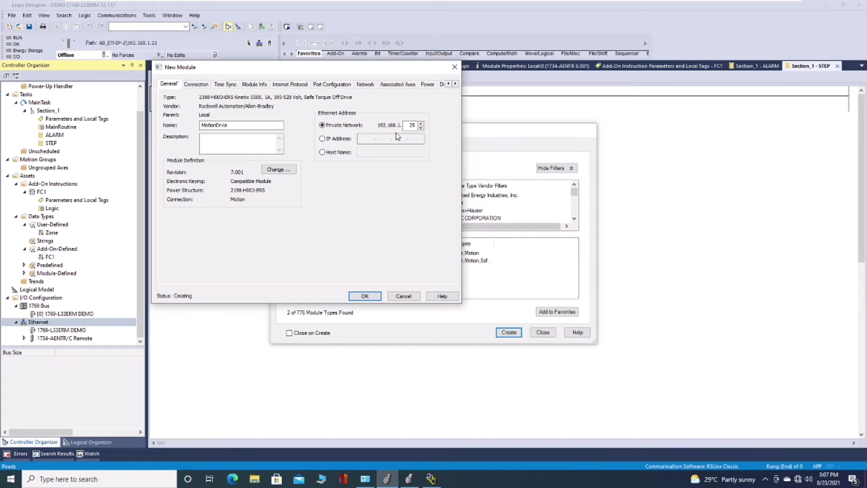
Step: Configure the drive's power for 200-240 VAC, Single Phase AC input phasing and a Standalone bus configuration
left_click(426, 85)
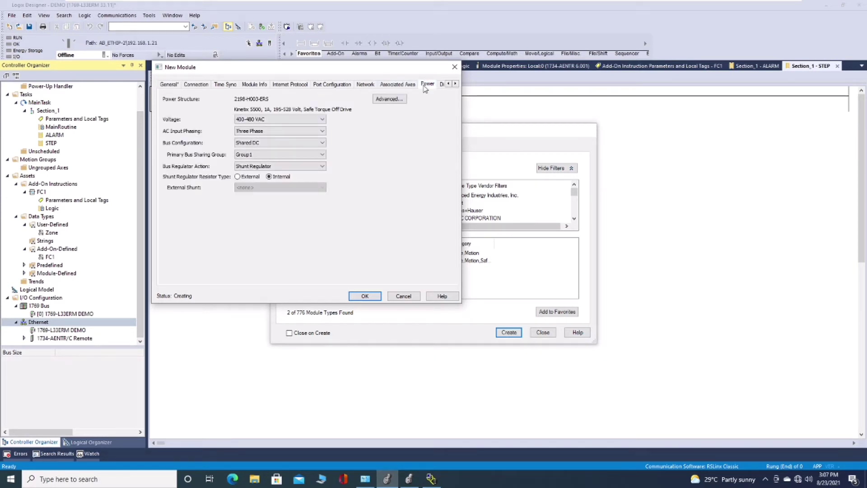
left_click(306, 120)
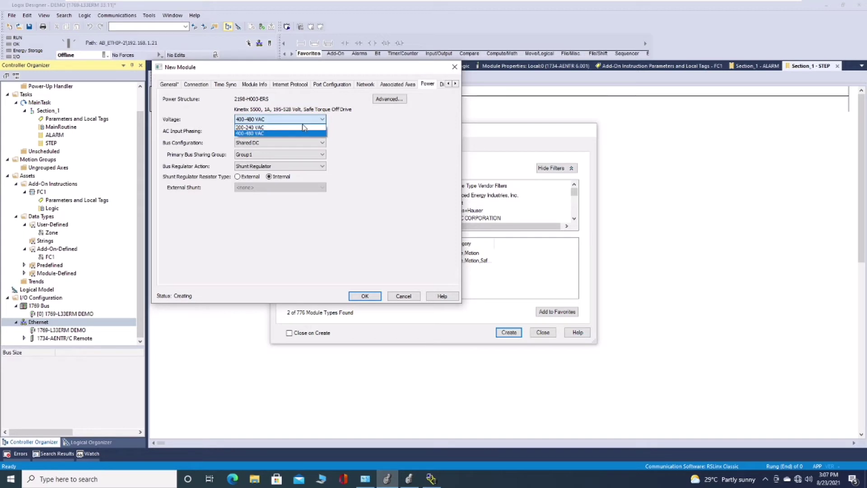
left_click(303, 128)
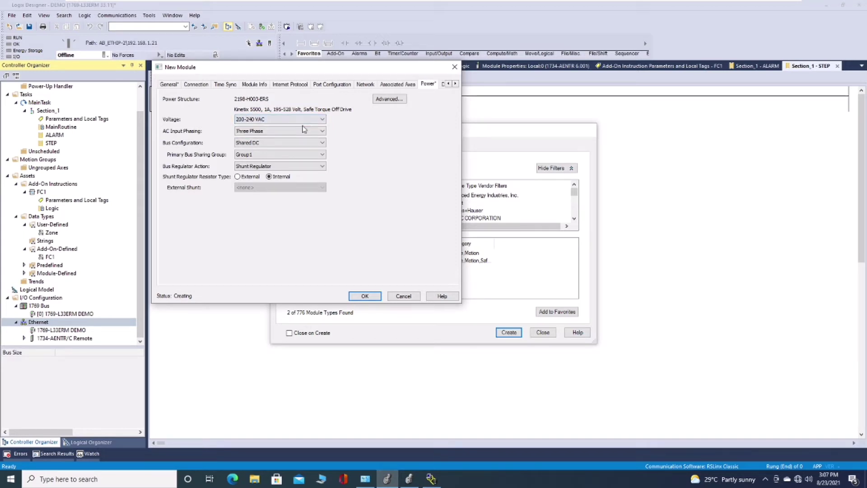
left_click(306, 132)
left_click(302, 144)
left_click(310, 143)
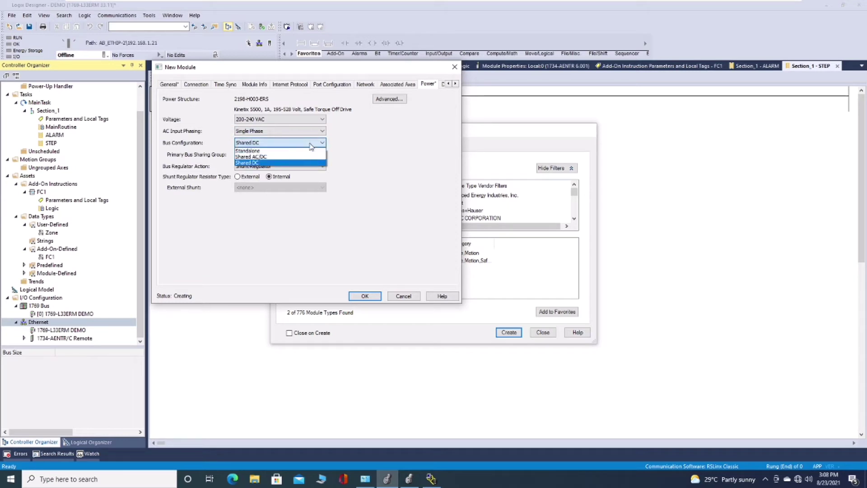
left_click(303, 152)
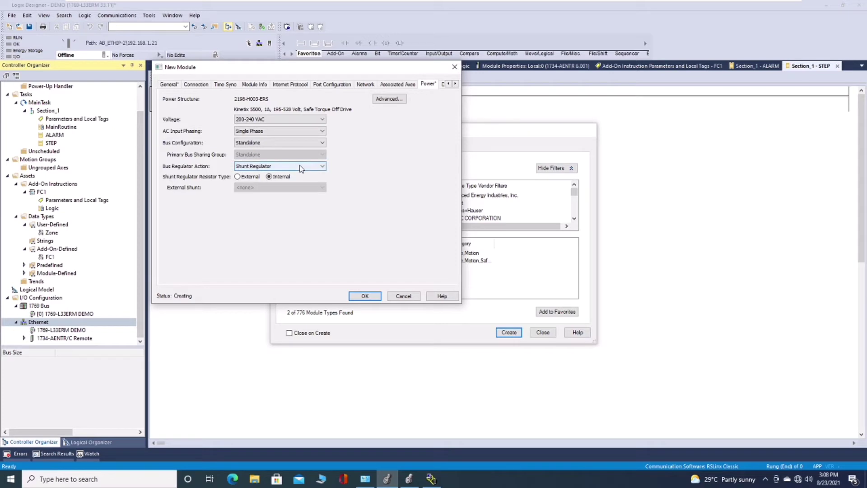
Step: Set the drive's bus regulator action to Shunt Regulator
left_click(301, 167)
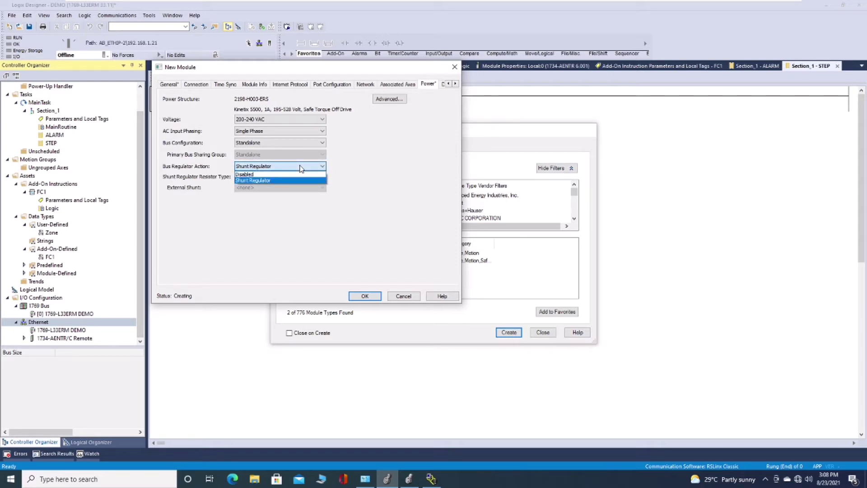
left_click(288, 181)
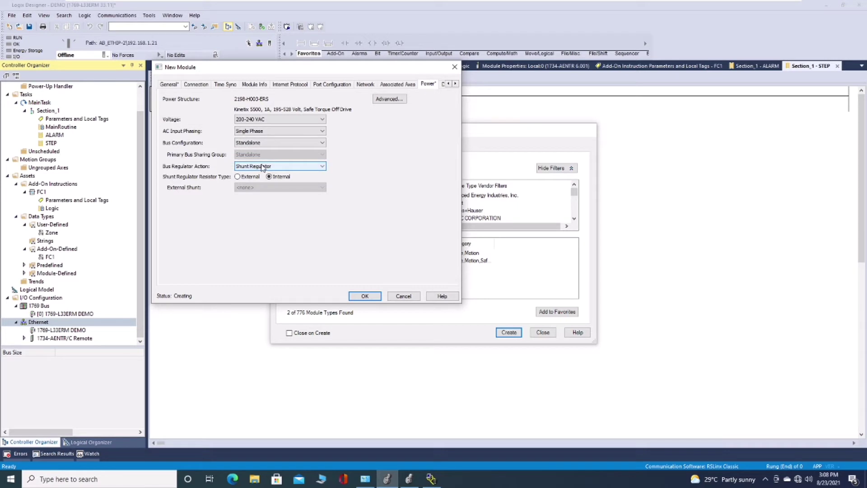
Step: Check the drive's digital input and motion diagnostics settings, then accept the new module and close the module catalog
left_click(455, 84)
left_click(456, 83)
left_click(455, 84)
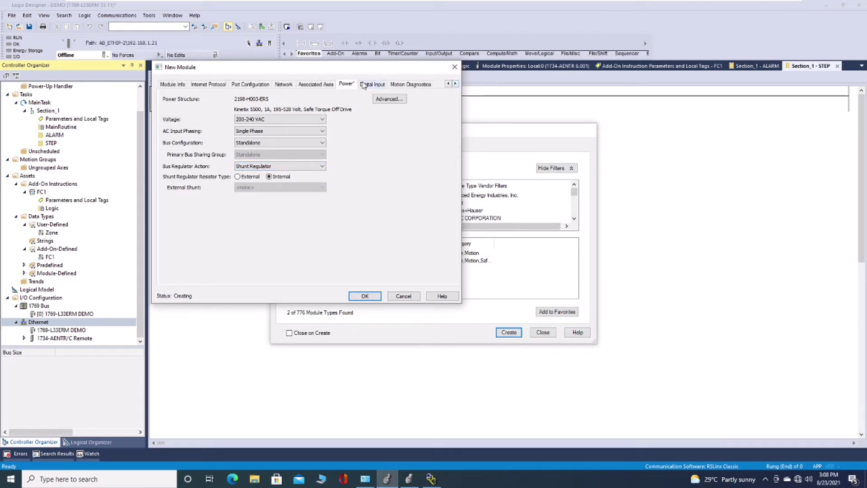
left_click(369, 84)
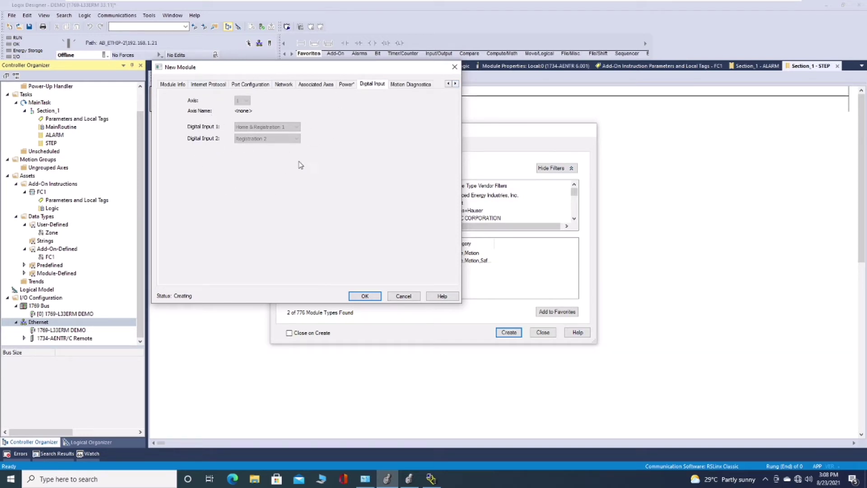
left_click(424, 86)
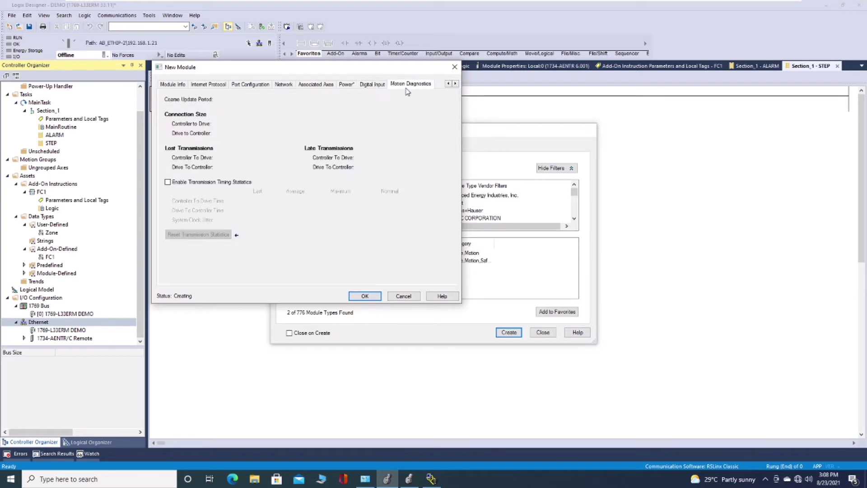
left_click(366, 86)
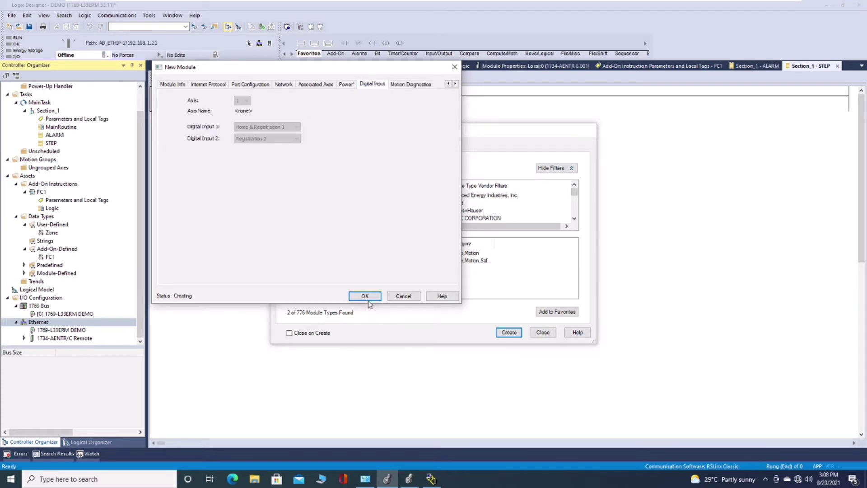
left_click(368, 298)
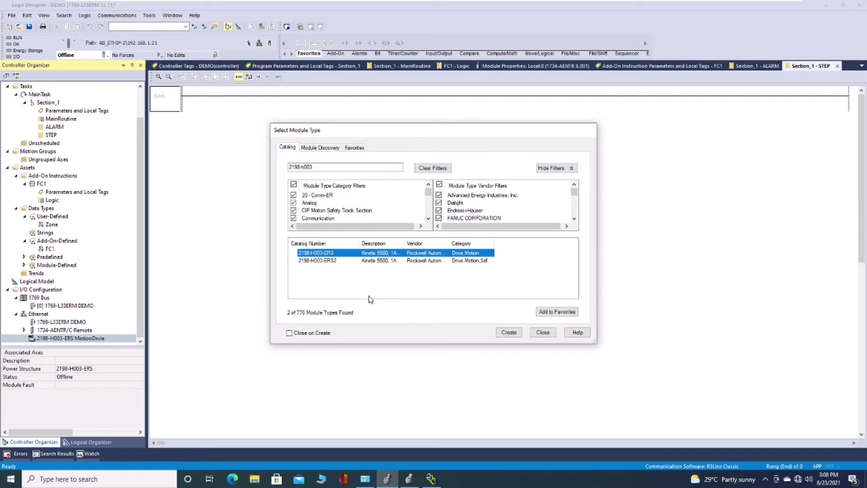
left_click(541, 332)
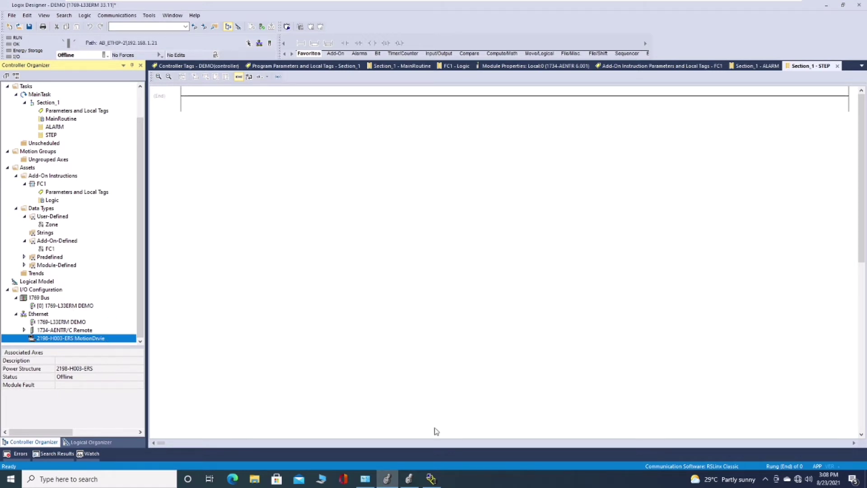
Step: Switch to the 10 STEPS OF MOTION presentation in PowerPoint and review the slides on adding a motion module and creating a motion group tag
mouse_move(638, 4)
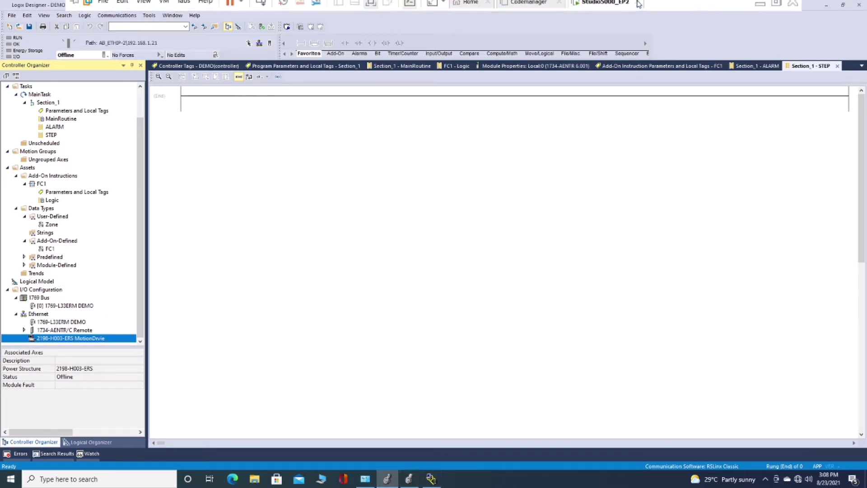
left_click(760, 3)
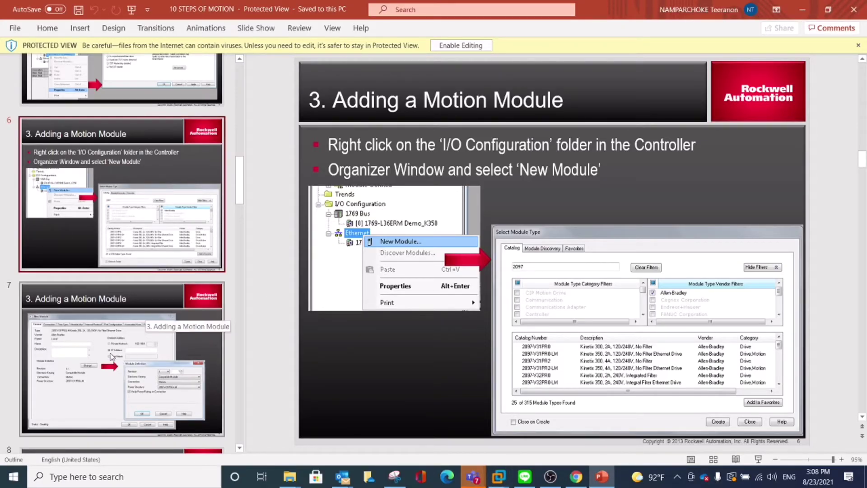
left_click(110, 355)
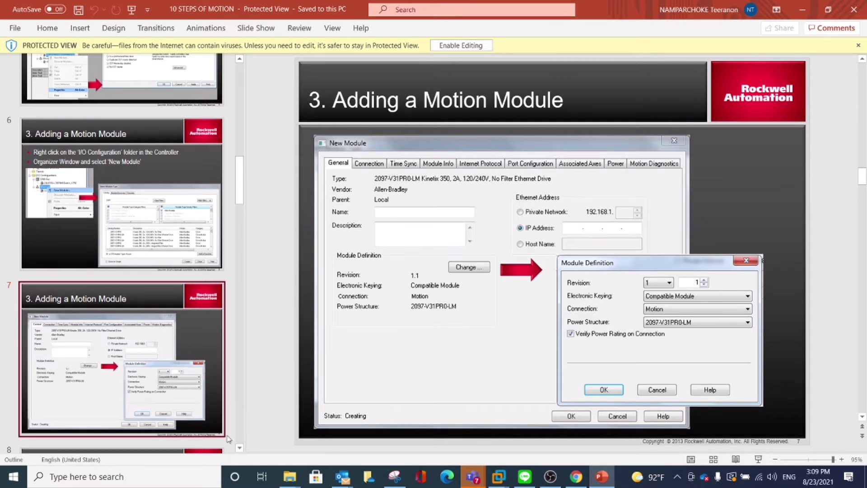
left_click(240, 448)
scroll(118, 226, "down", 5)
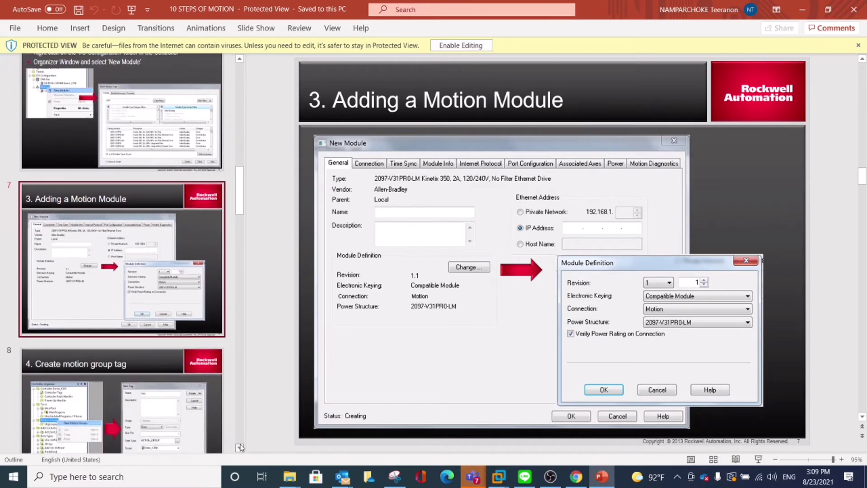
scroll(115, 149, "up", 3)
left_click(113, 142)
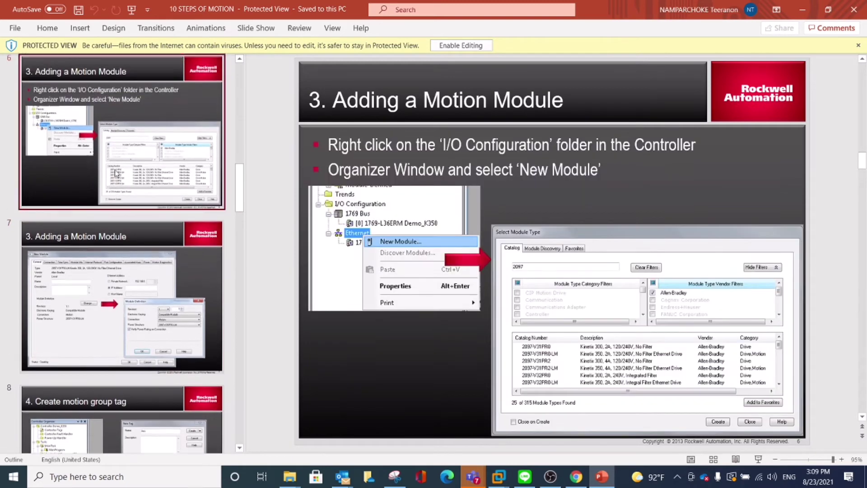
left_click(119, 239)
key("Down")
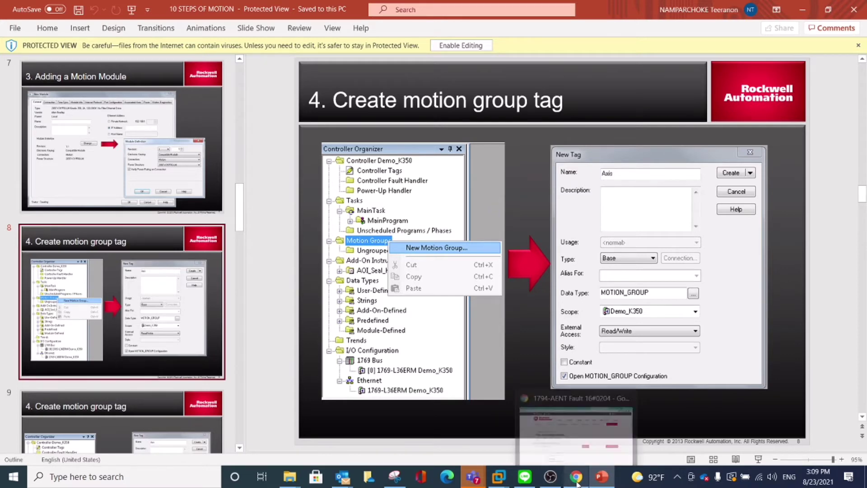
Step: Switch back to Logix Designer and create a motion group named Group1 with data type MOTION_GROUP
mouse_move(499, 476)
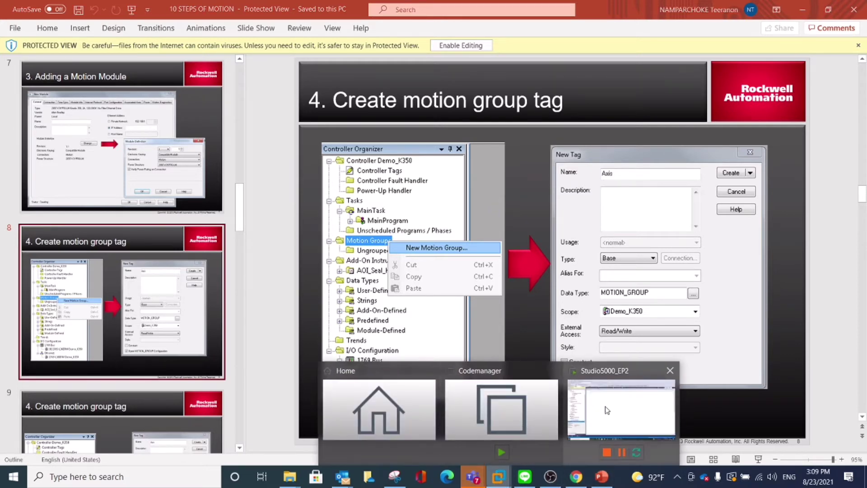
left_click(605, 411)
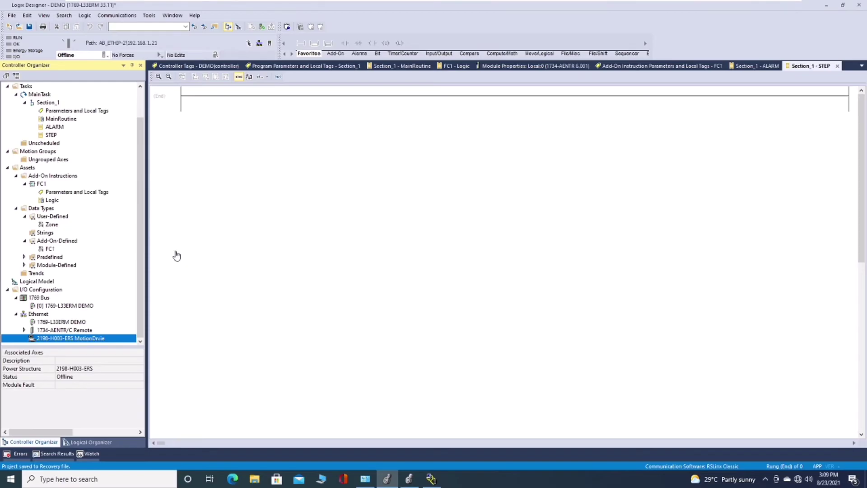
left_click(40, 152)
right_click(42, 154)
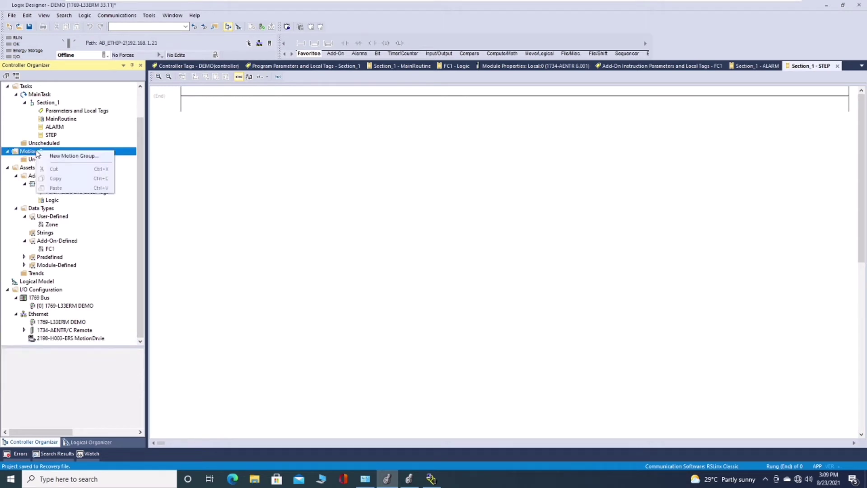
left_click(18, 154)
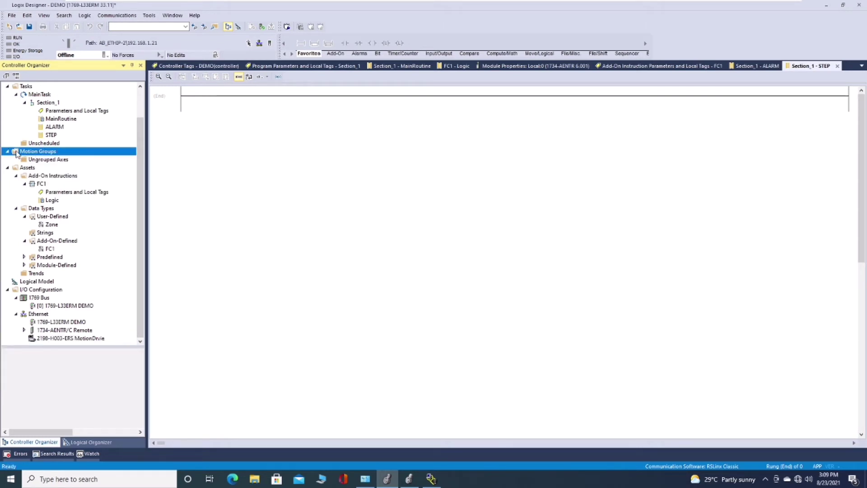
right_click(17, 151)
left_click(40, 157)
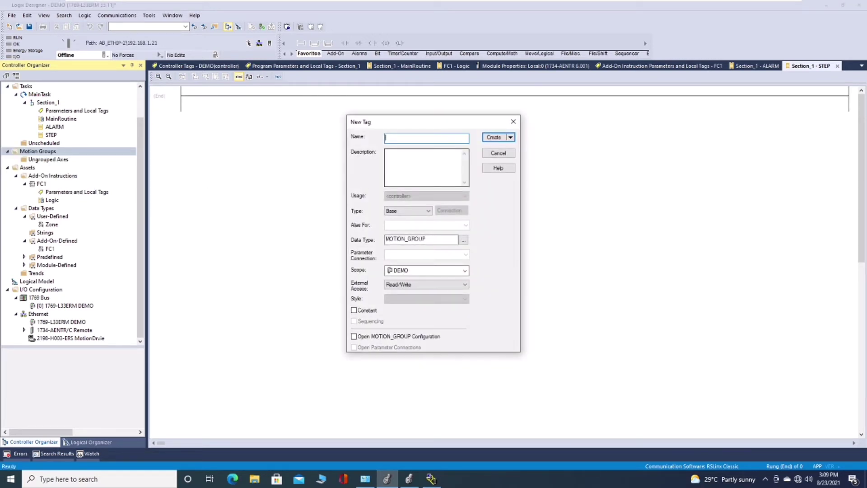
type("Group1")
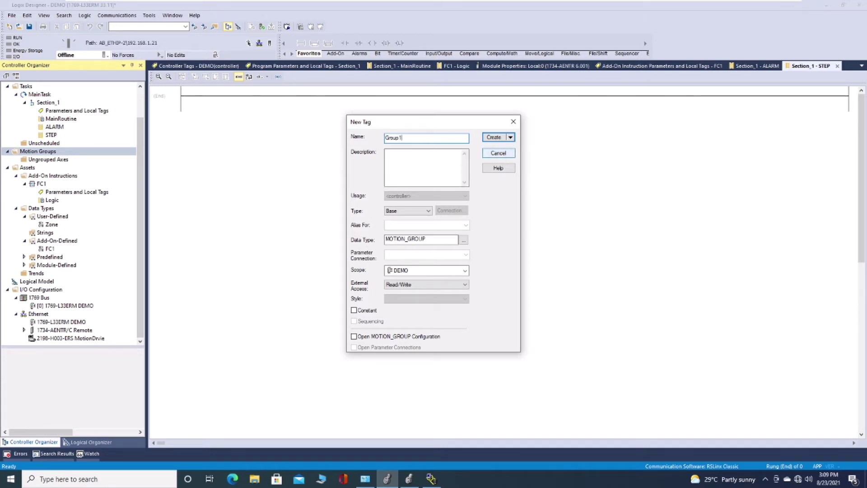
left_click(493, 138)
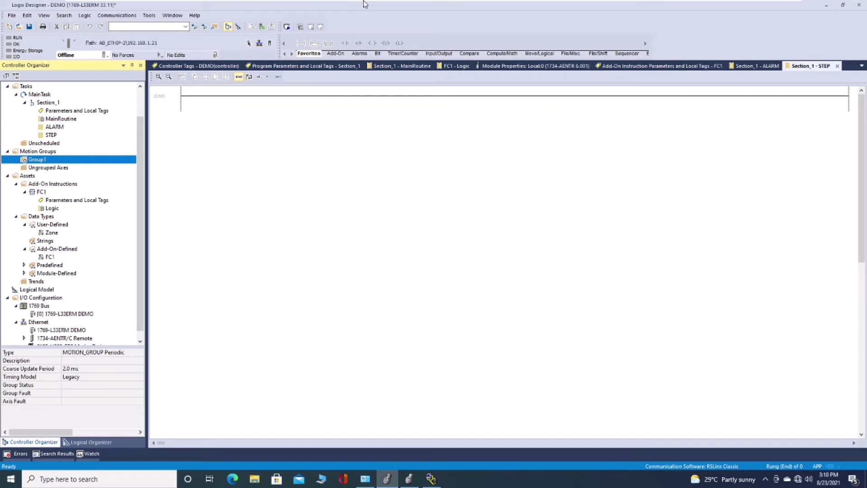
Step: Return to the PowerPoint presentation and review the slides on creating and configuring the motion group and creating an axis tag
left_click(761, 12)
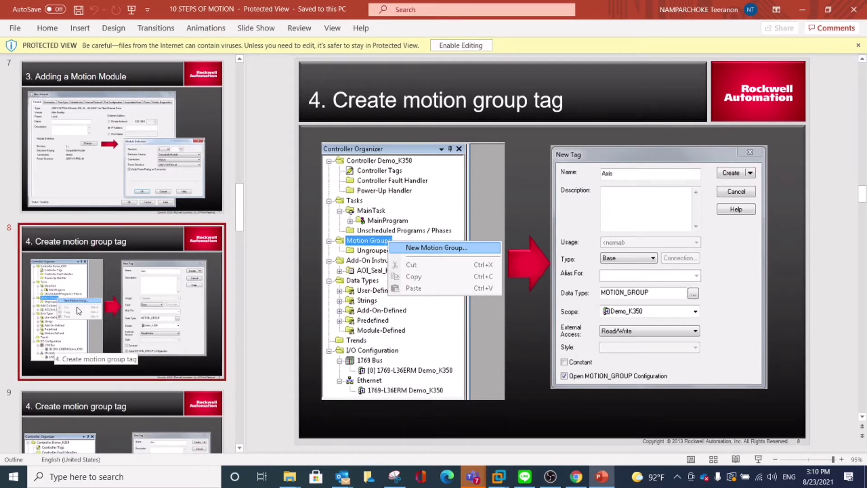
left_click(239, 448)
scroll(239, 448, "down", 5)
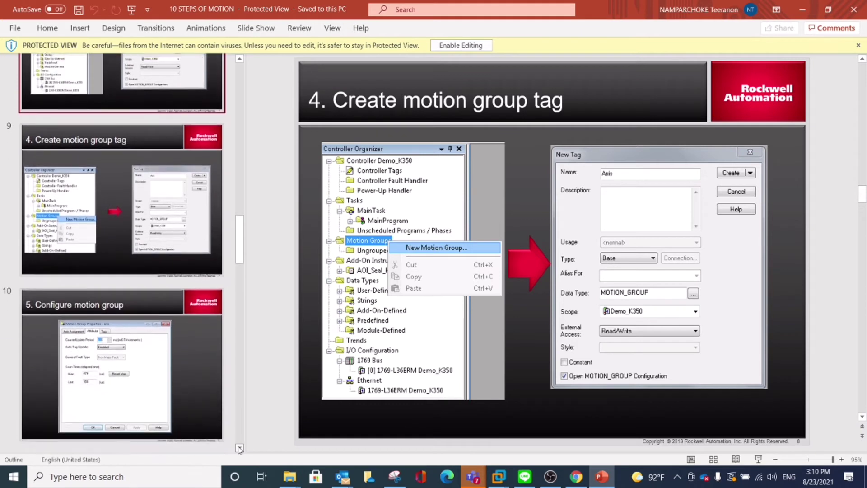
left_click(119, 246)
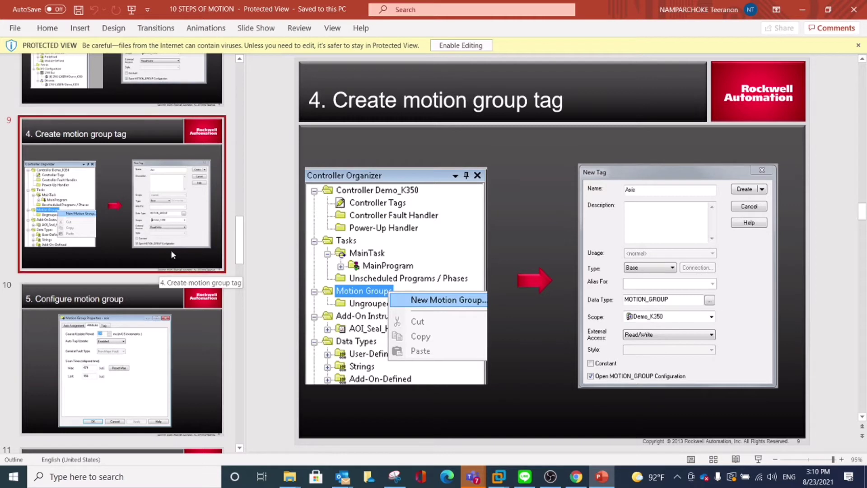
left_click(131, 321)
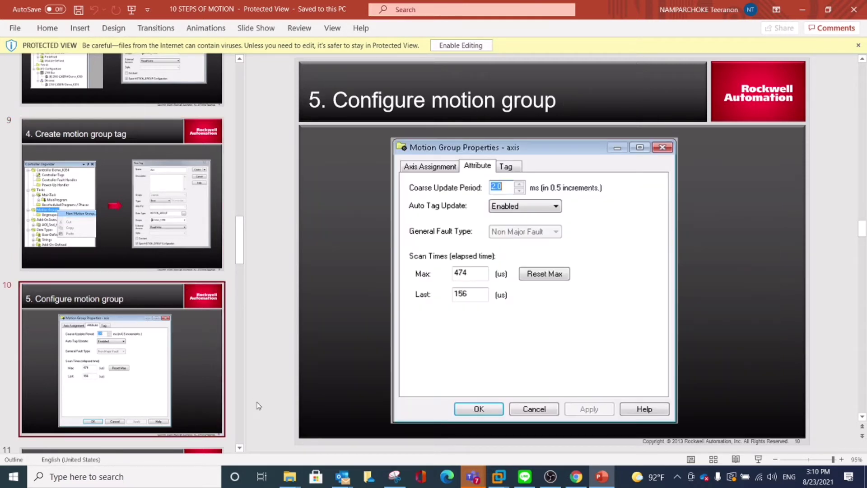
left_click(239, 447)
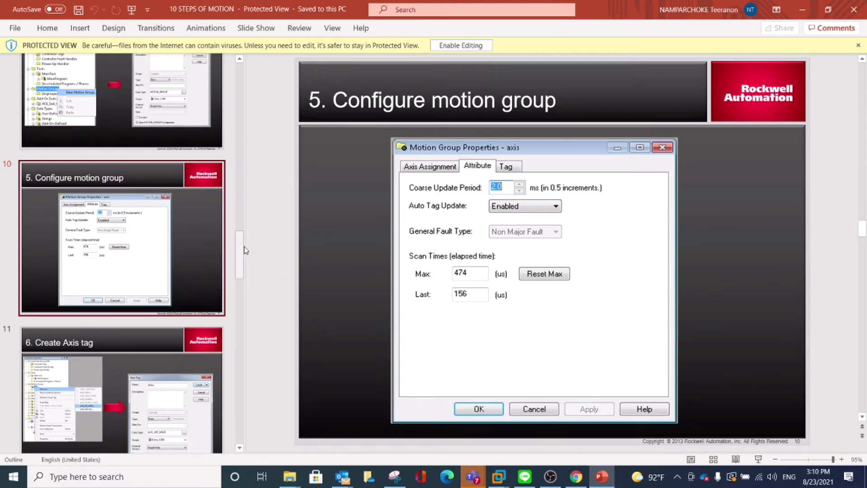
left_click_drag(243, 247, 240, 261)
left_click(113, 283)
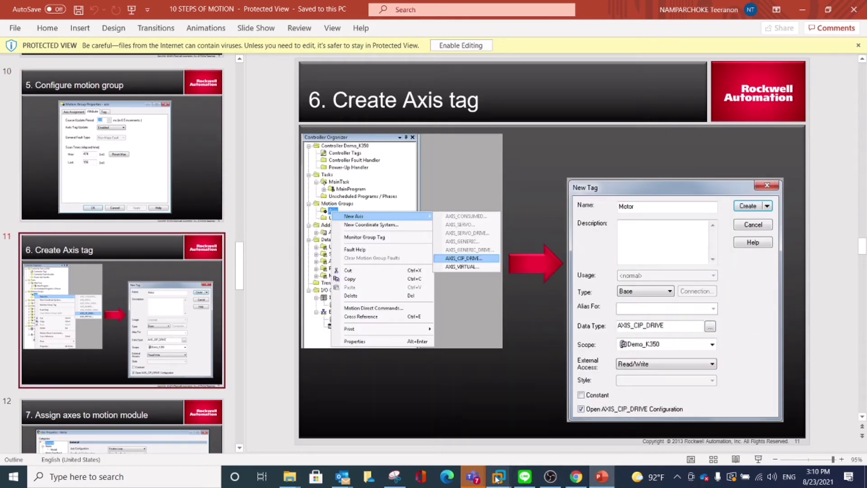
Step: Switch back to Logix Designer and create an AXIS_CIP_DRIVE axis named Axis1 in the Group1 motion group
left_click(621, 420)
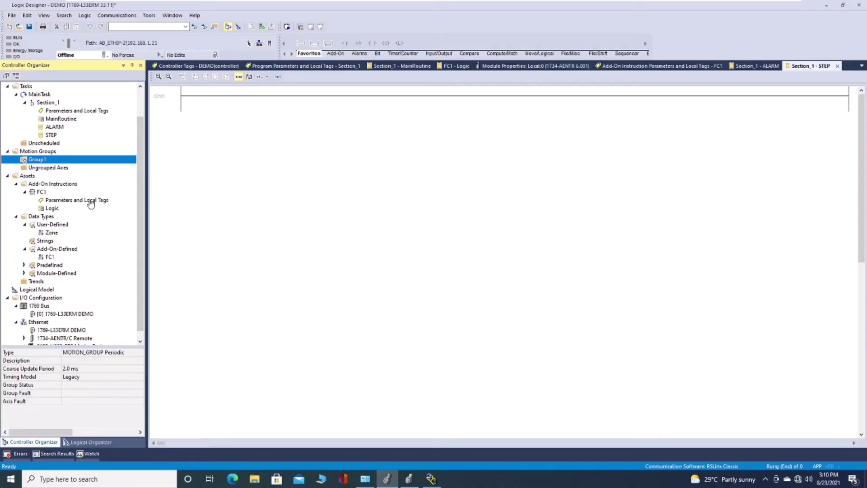
right_click(33, 161)
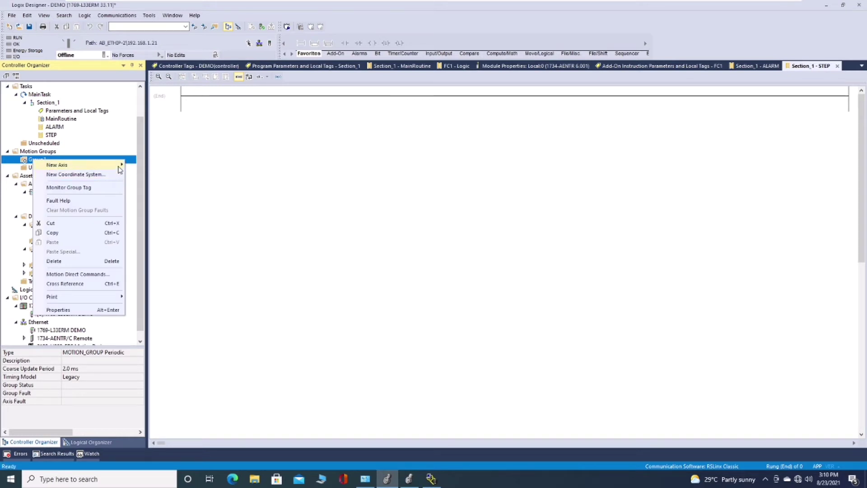
mouse_move(120, 169)
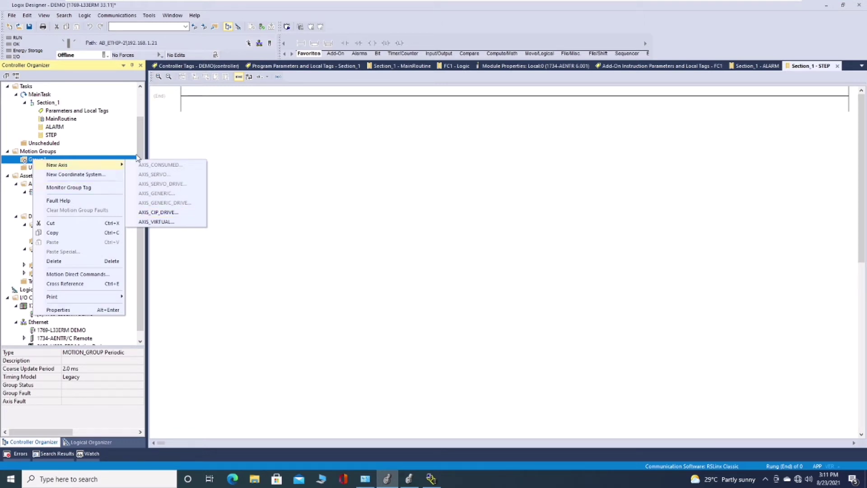
left_click(152, 212)
left_click(167, 215)
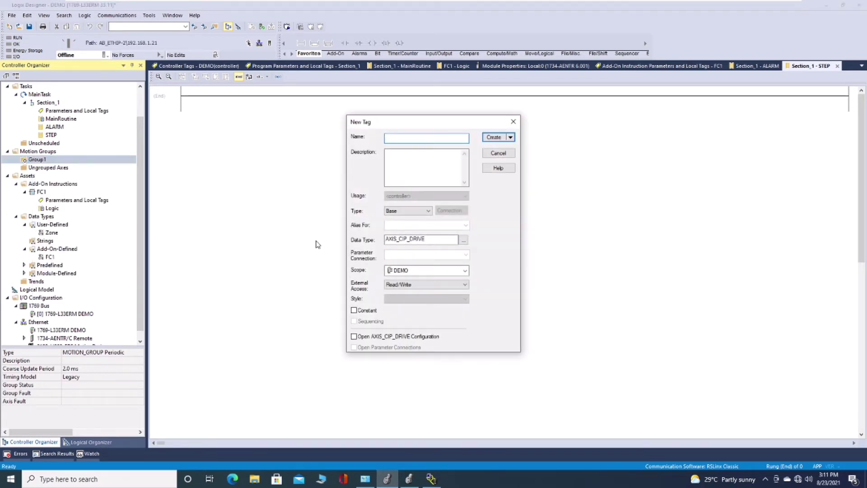
type("Ax")
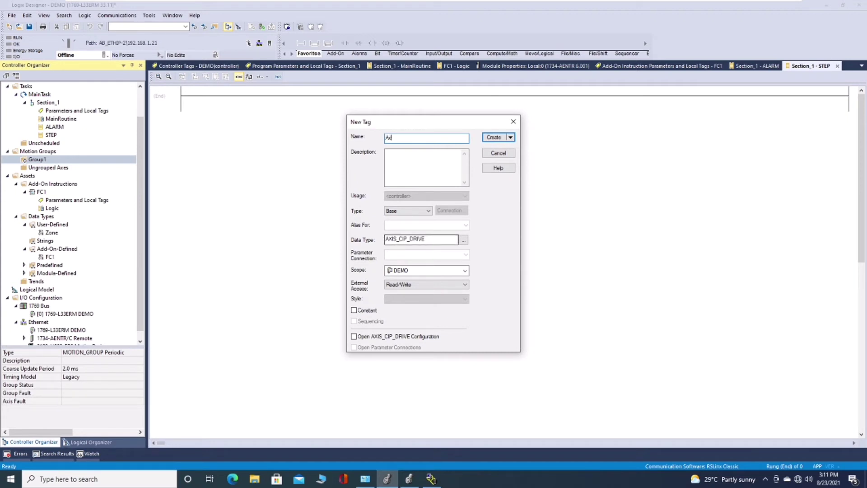
type("is_1")
left_click(492, 138)
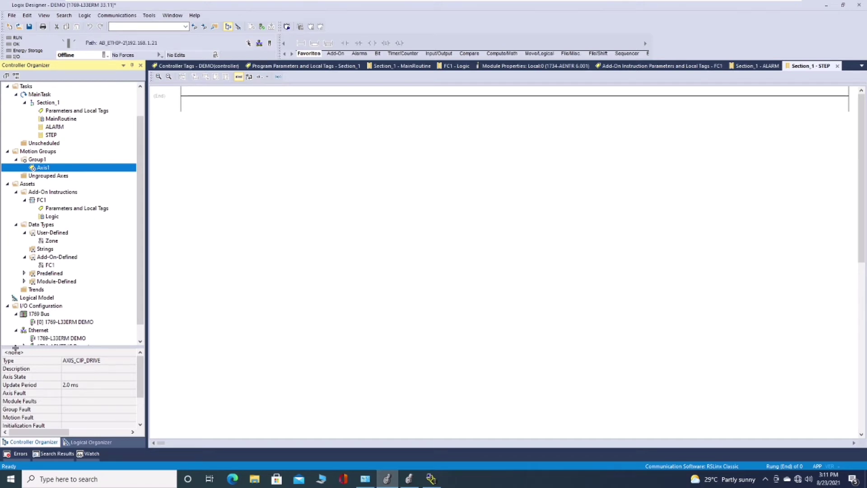
Step: Associate Axis1 with the MotionDrvie module in its axis properties and apply the assignment
double_click(41, 168)
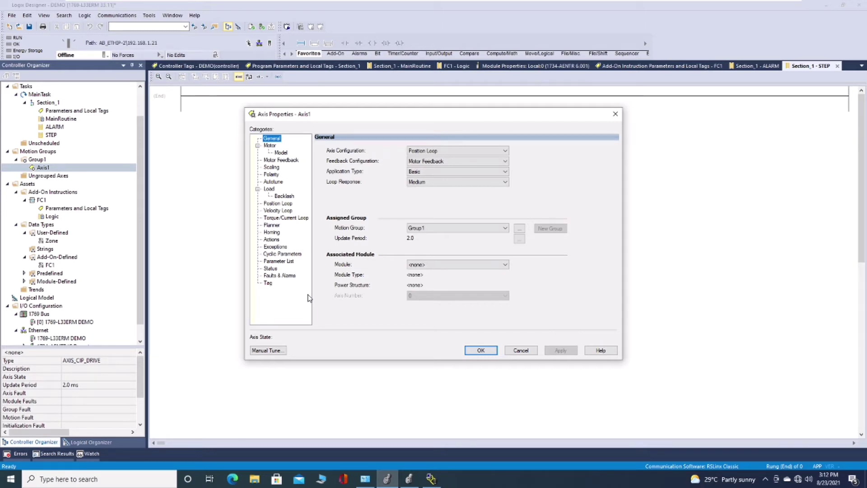
left_click(445, 265)
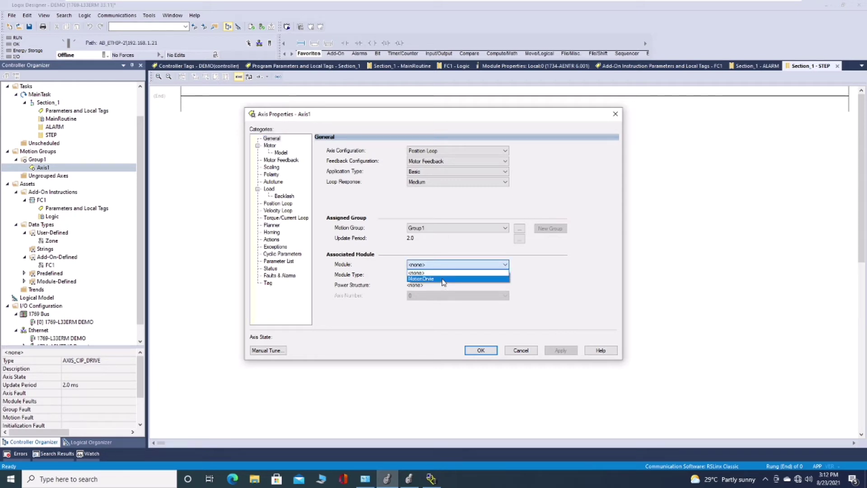
left_click(443, 280)
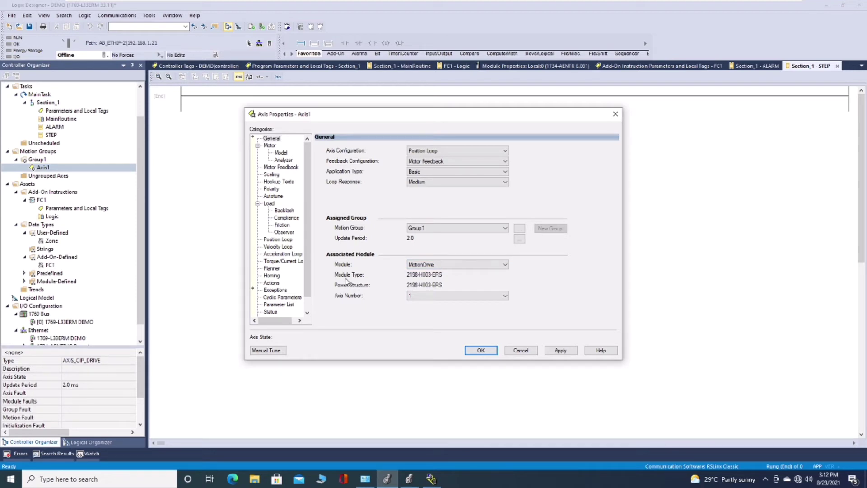
left_click(454, 266)
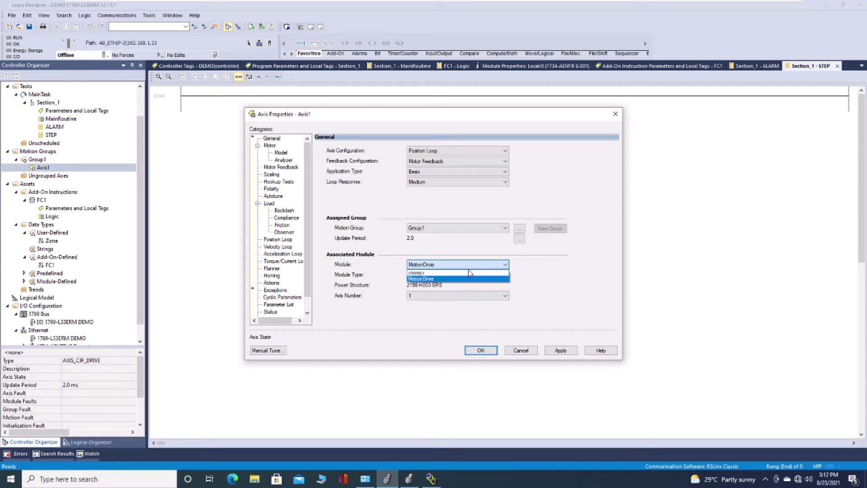
left_click(424, 279)
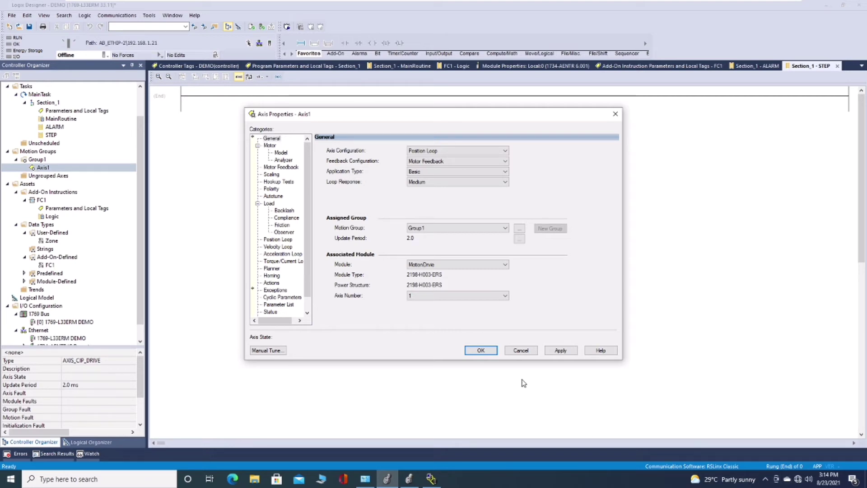
left_click(482, 351)
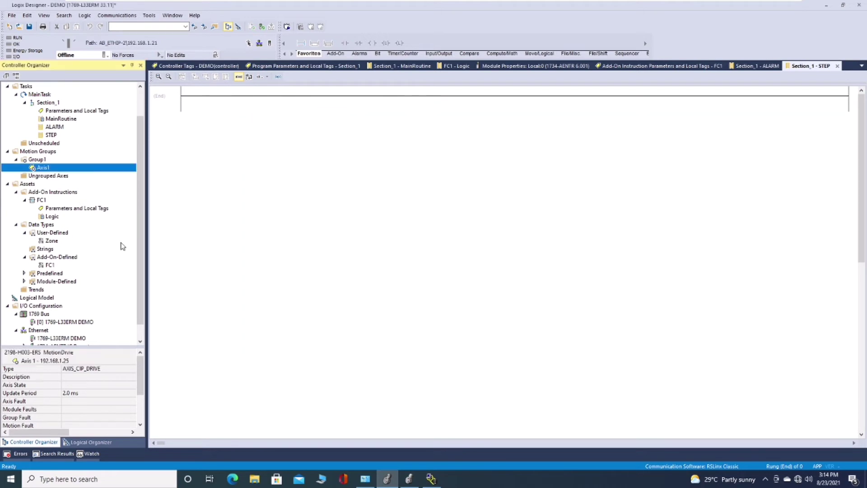
left_click(38, 160)
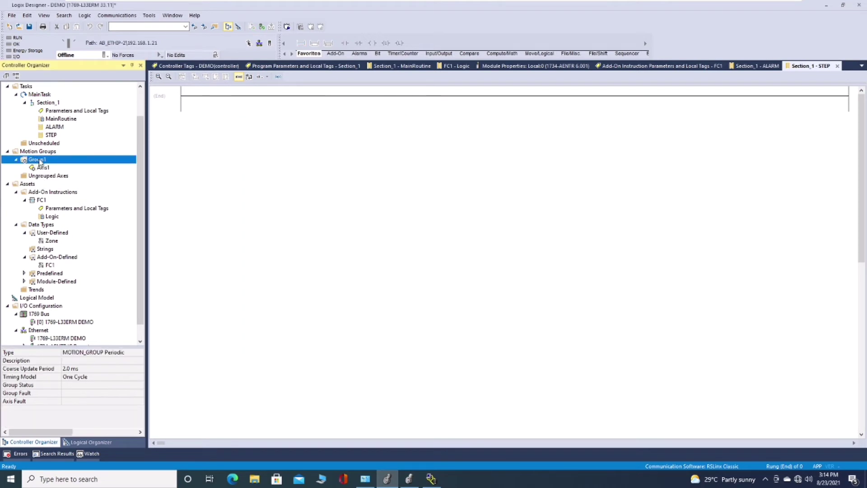
right_click(38, 160)
mouse_move(101, 165)
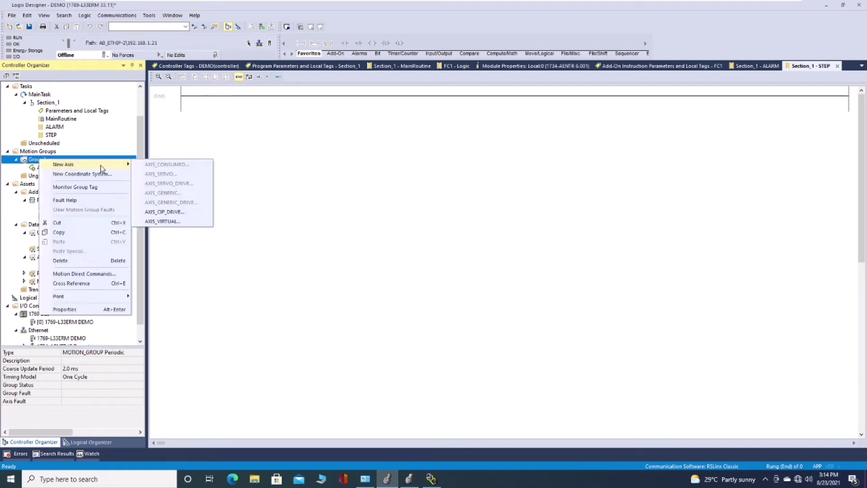
left_click(153, 221)
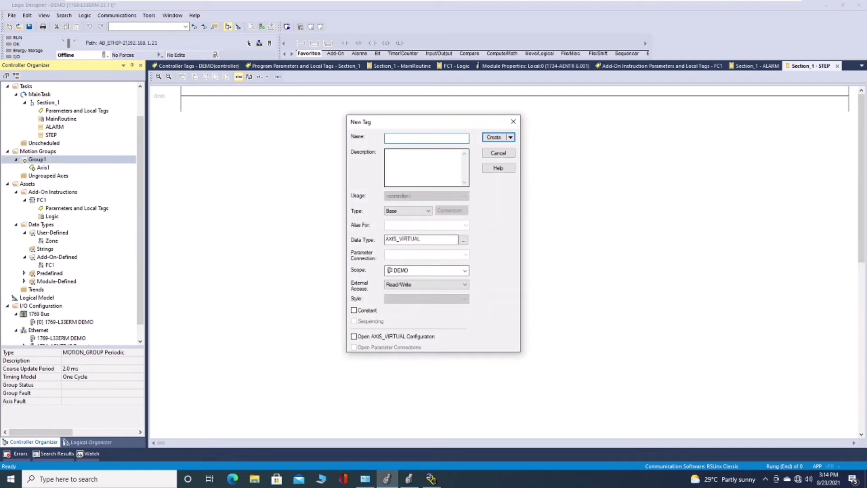
left_click(513, 122)
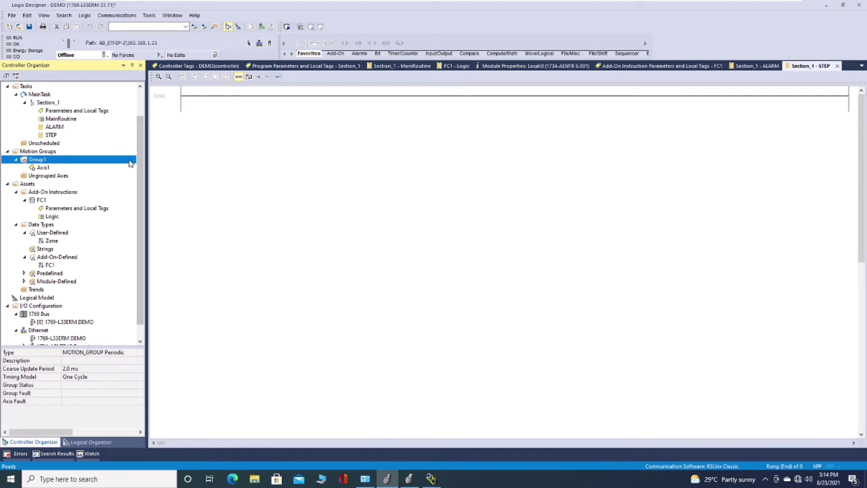
Step: Move Axis1 out of the Group1 motion group into Ungrouped Axes
left_click(44, 168)
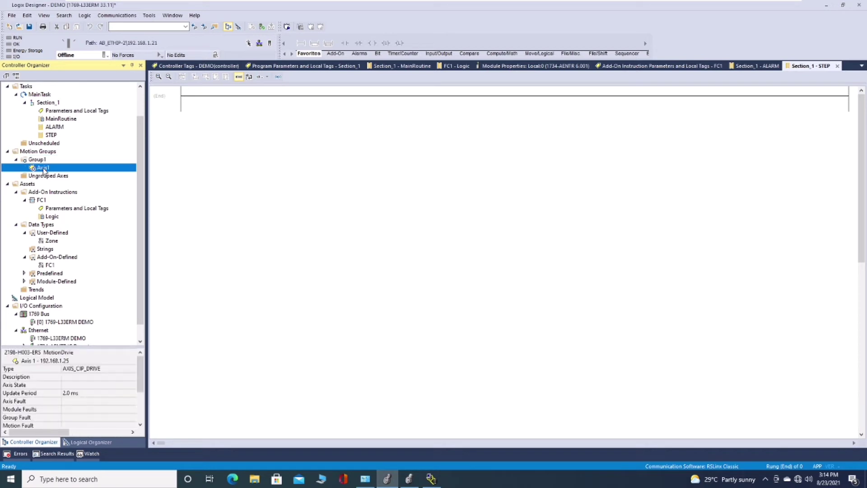
mouse_move(45, 169)
left_mouse_down()
mouse_move(49, 186)
mouse_move(47, 177)
left_mouse_up()
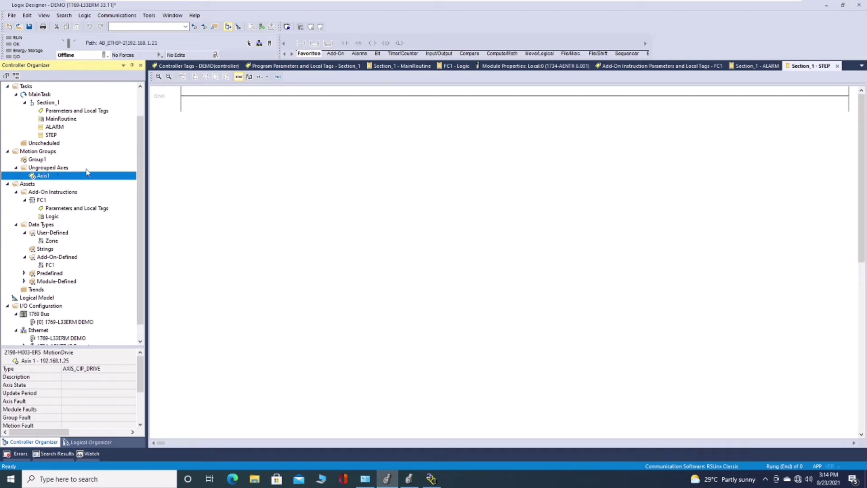
left_click_drag(138, 170, 152, 109)
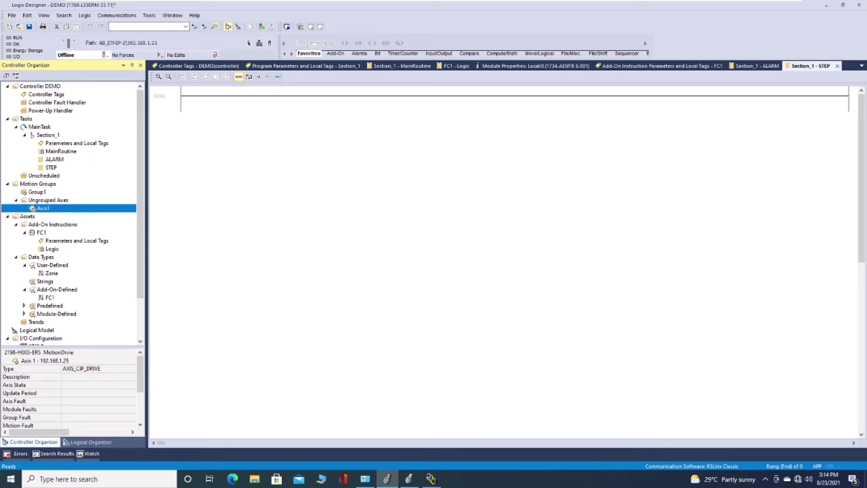
Step: Open the connection properties of the 2198-H003-ERS MotionDrvie module, toggle Inhibit Module on and back off, and close the properties
scroll(131, 260, "down", 2)
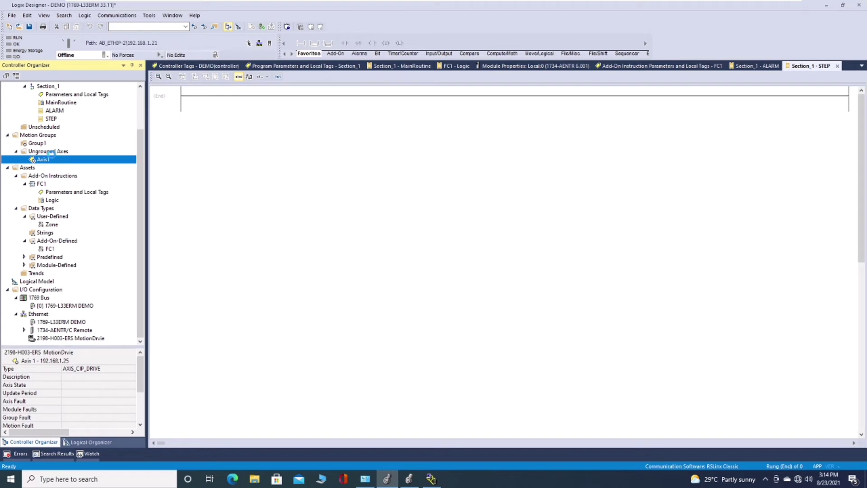
right_click(78, 342)
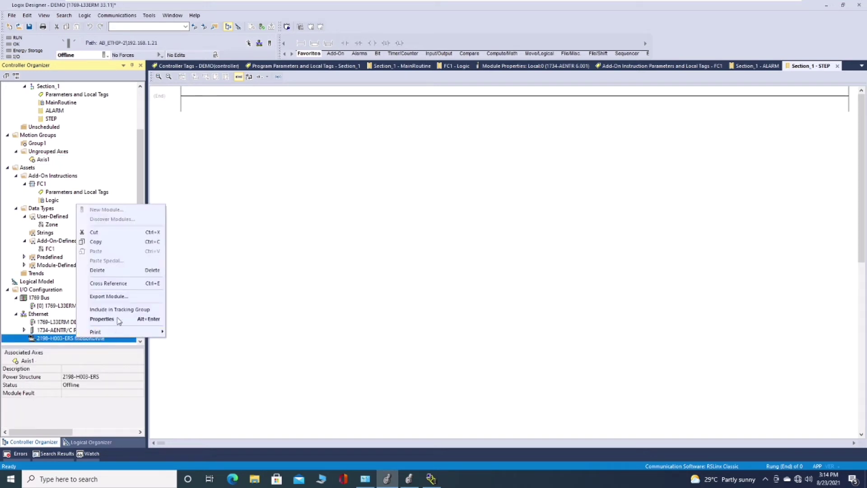
left_click(111, 319)
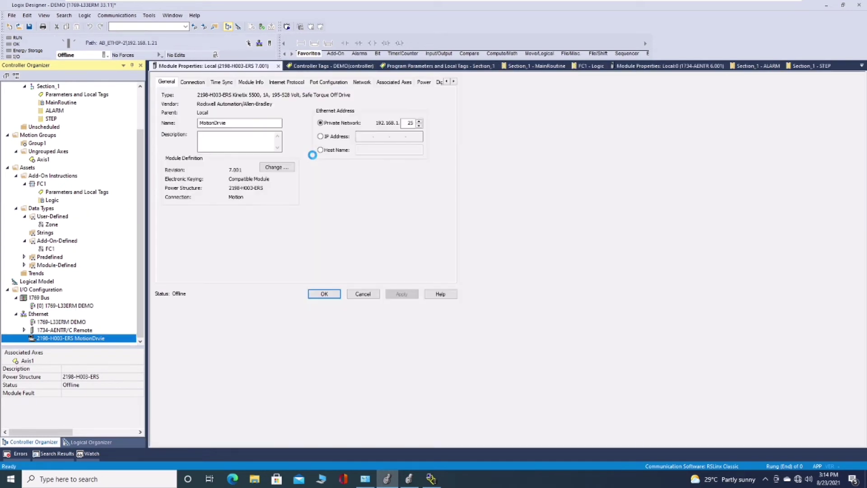
left_click(197, 83)
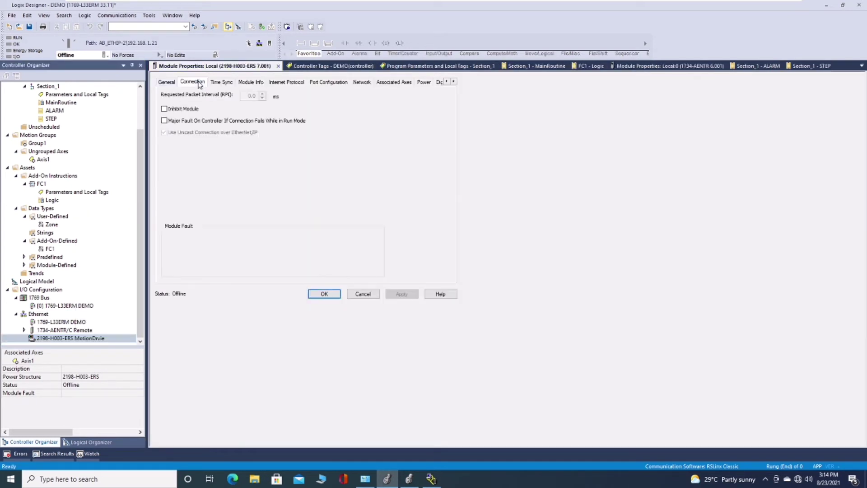
left_click(164, 108)
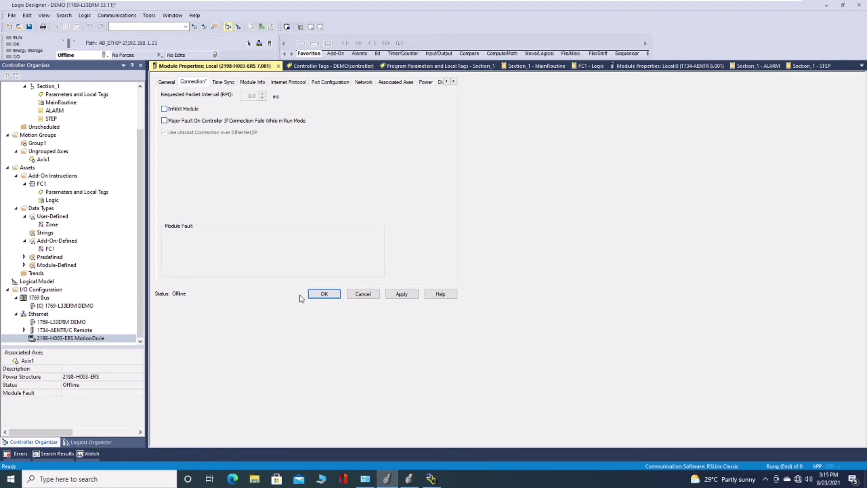
left_click(325, 294)
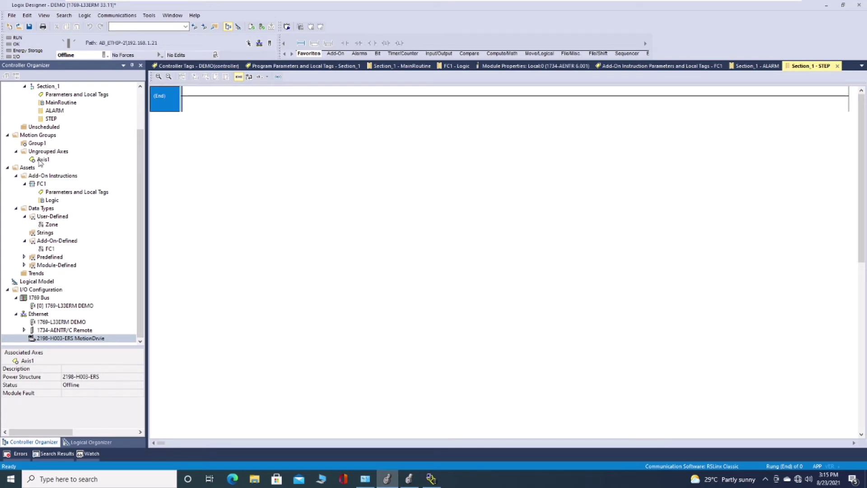
Step: Move Axis1 back into the Group1 motion group and open its axis properties
left_click_drag(40, 162, 39, 145)
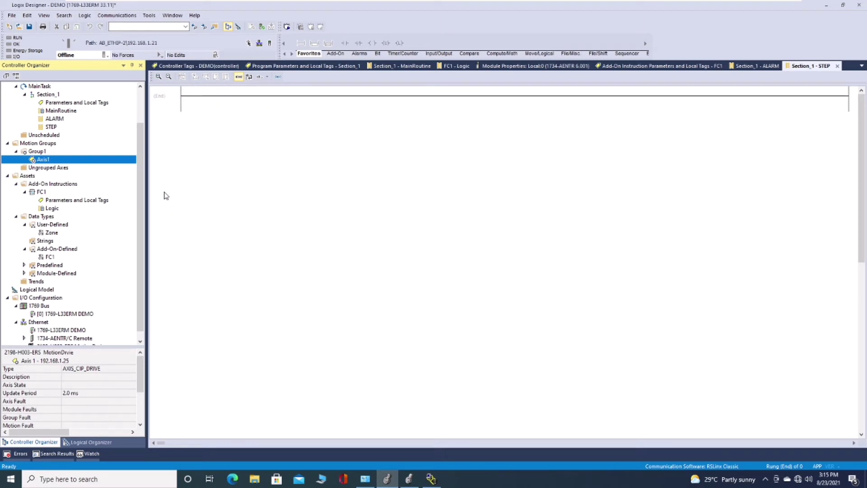
double_click(47, 160)
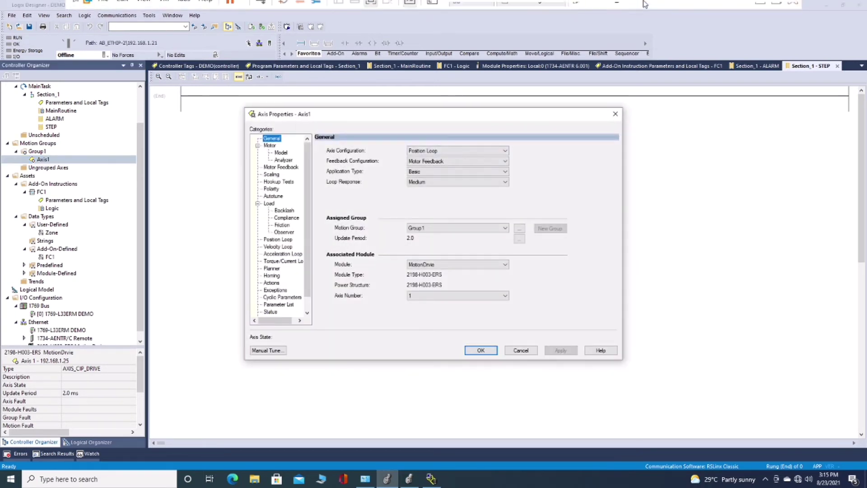
Step: Switch to the 10 STEPS OF MOTION presentation in PowerPoint and review the slides on assigning axes to the motion module and configuring axis properties
left_click(761, 10)
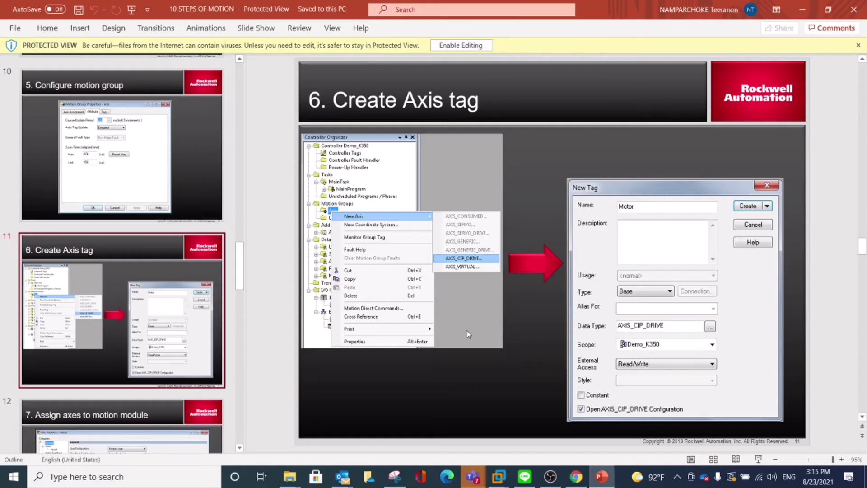
left_click_drag(237, 253, 237, 278)
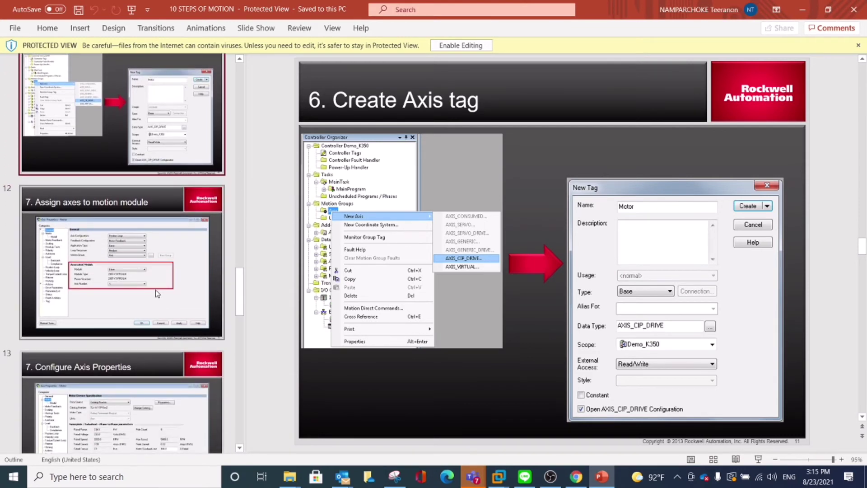
left_click(155, 289)
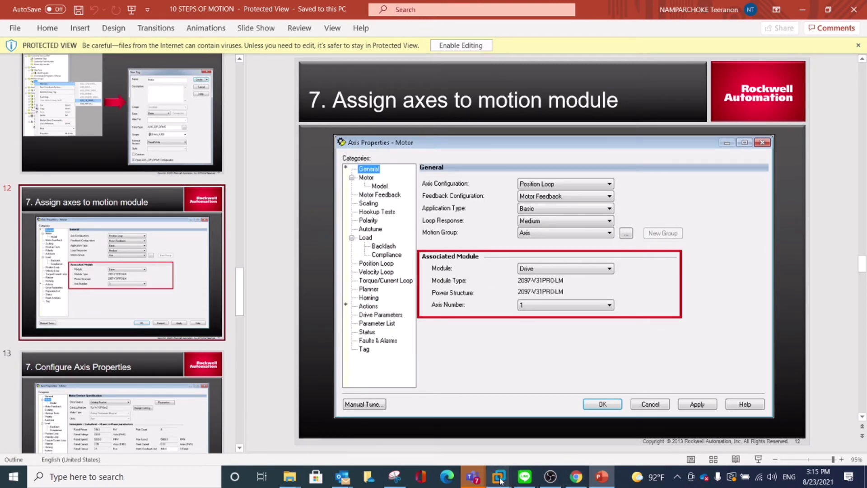
mouse_move(499, 478)
left_click(612, 404)
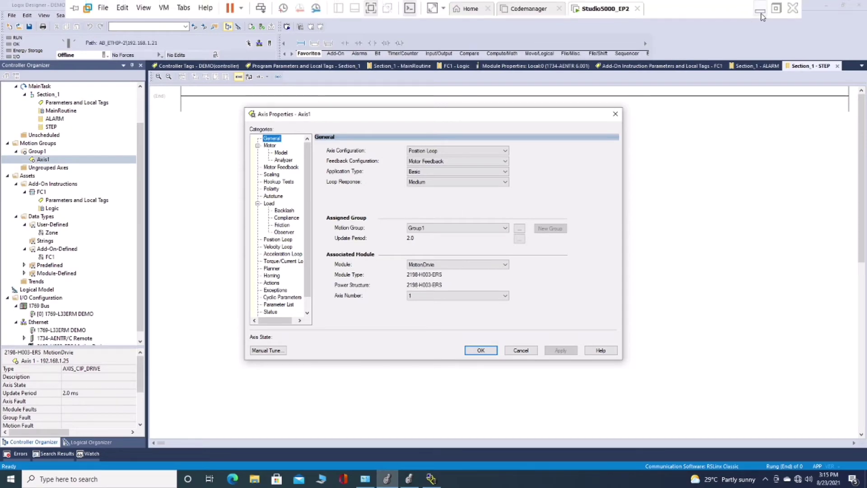
left_click(767, 9)
left_click(152, 401)
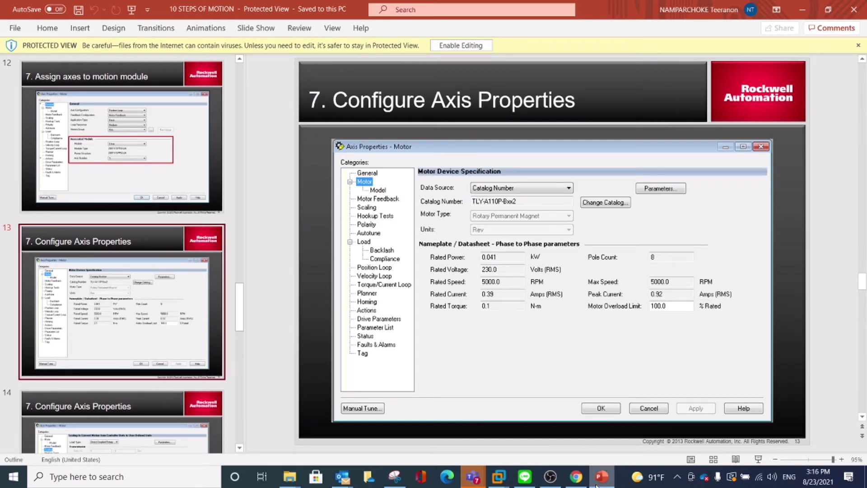
left_click(571, 480)
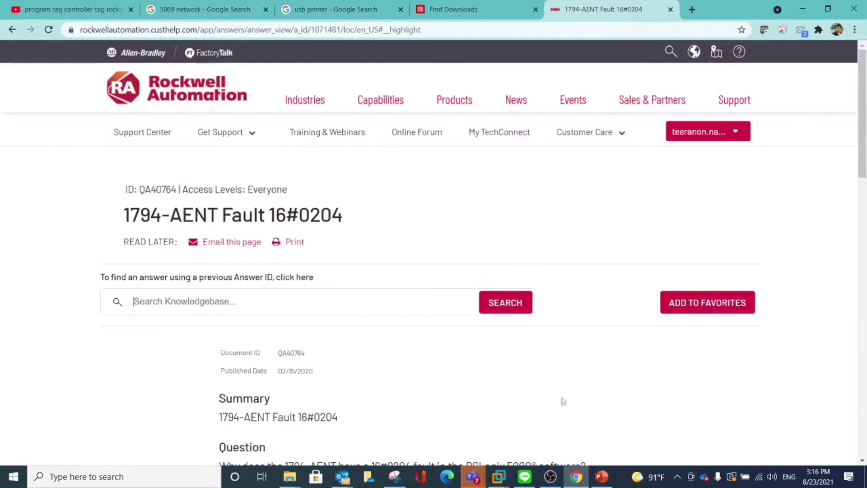
left_click(575, 477)
Step: Switch back to Logix Designer and set the motor data source of Axis1 to Catalog Number
mouse_move(501, 480)
left_click(683, 410)
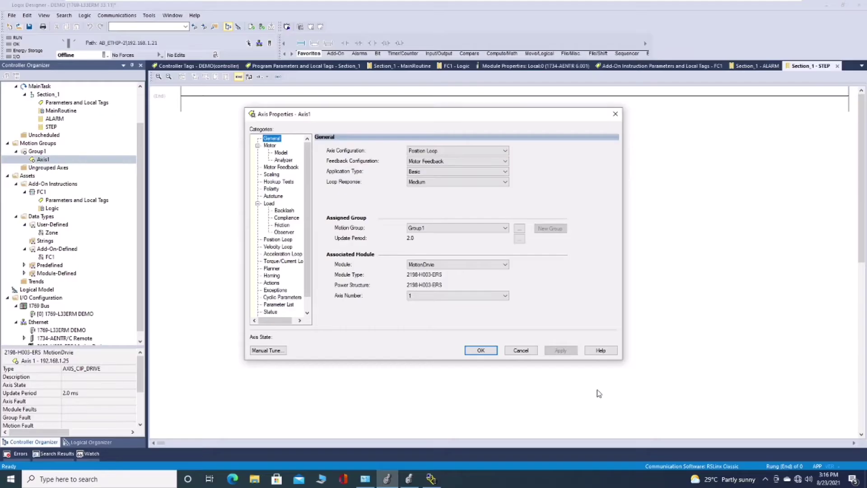
left_click(270, 145)
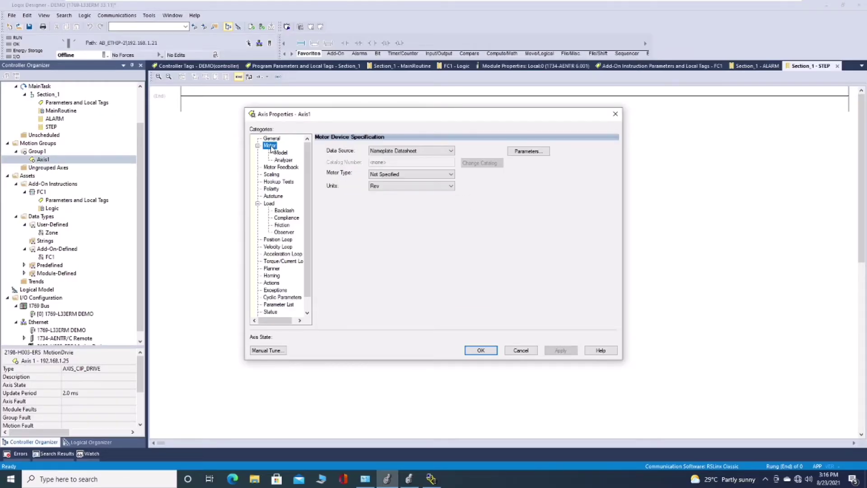
left_click(427, 151)
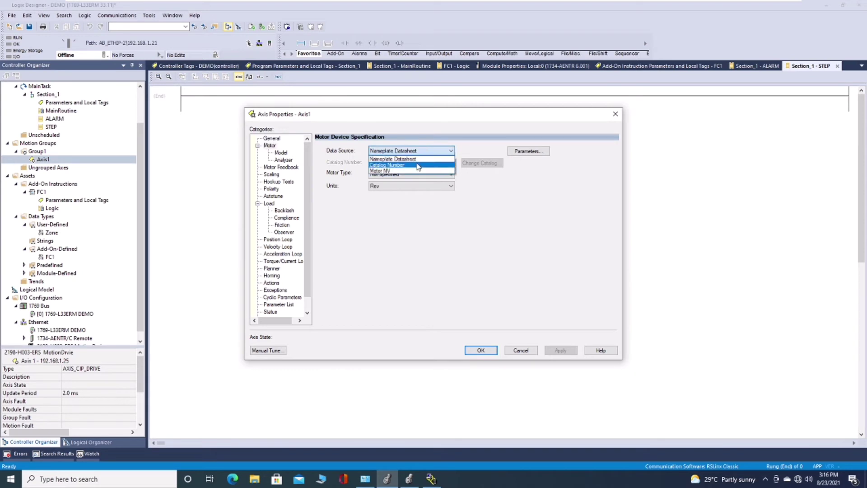
left_click(420, 164)
Step: Change the Axis1 motor catalog number to VPL-A0631M-P
left_click(489, 164)
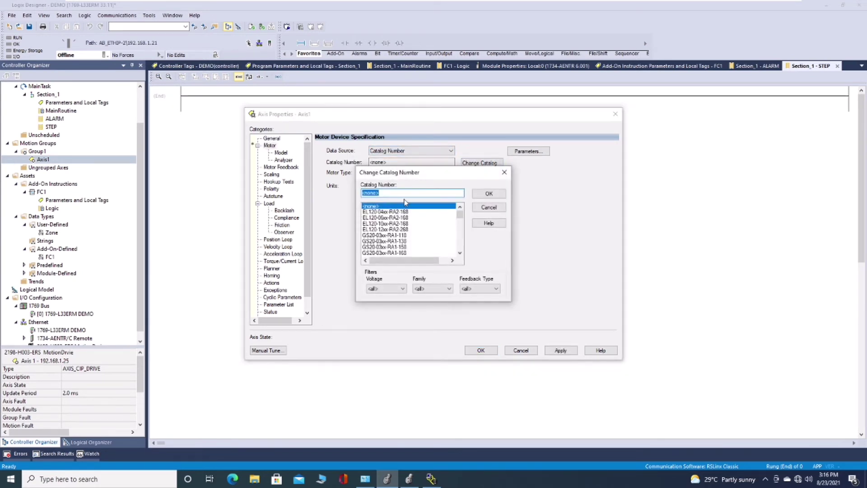
type("VPL")
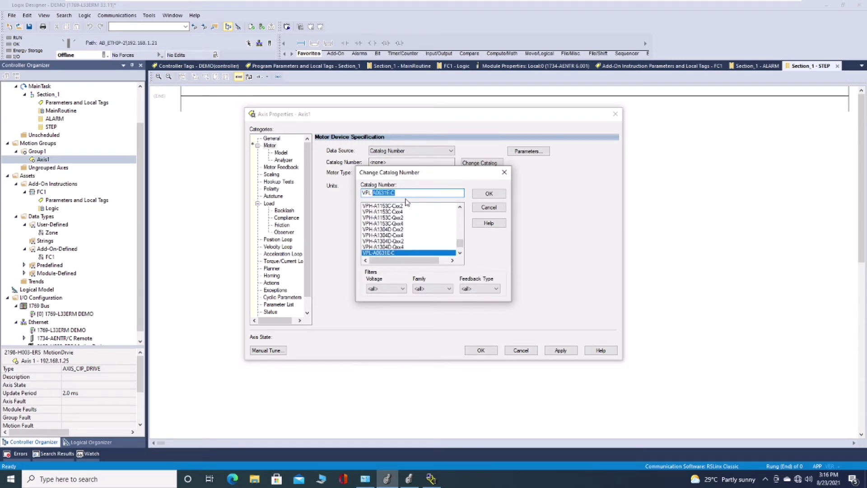
type("-A")
left_click(459, 253)
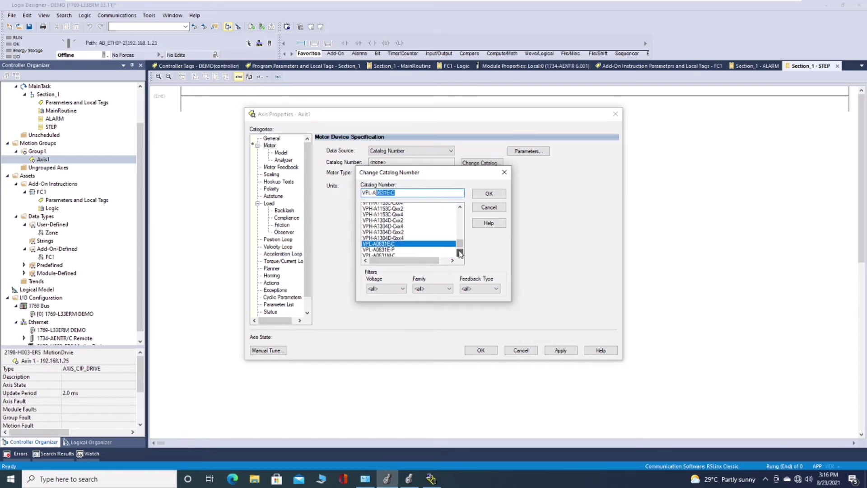
left_click(460, 253)
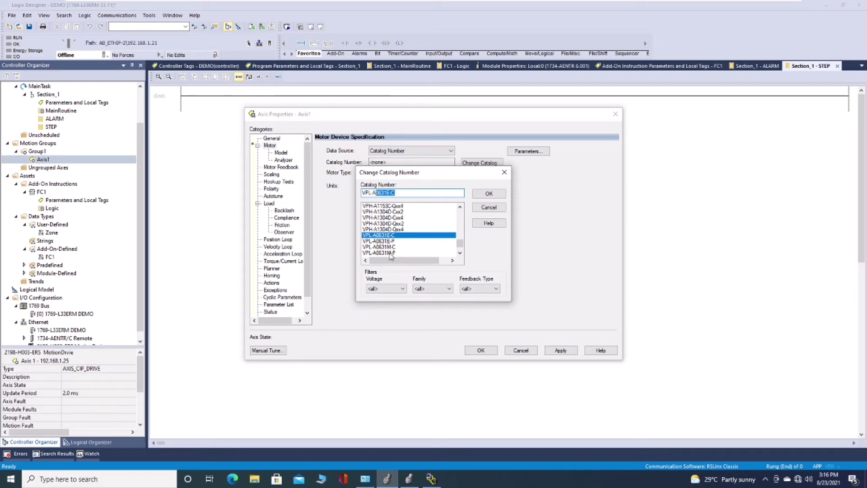
left_click(460, 253)
left_click(460, 253)
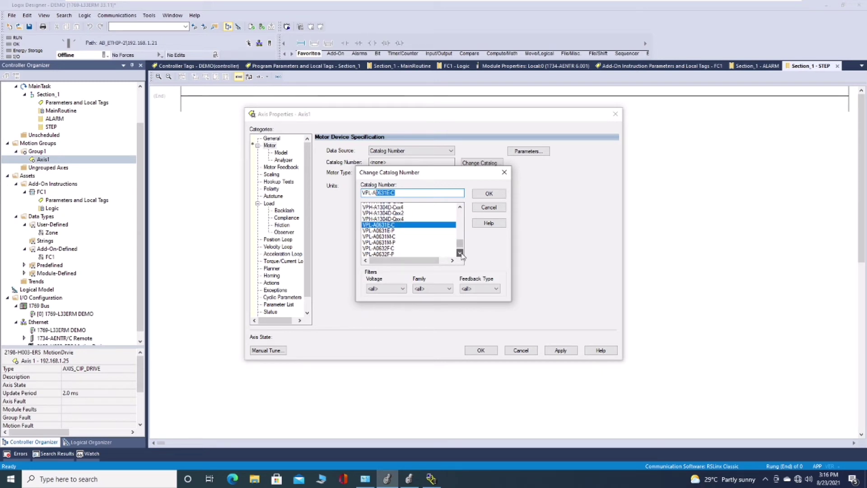
double_click(389, 242)
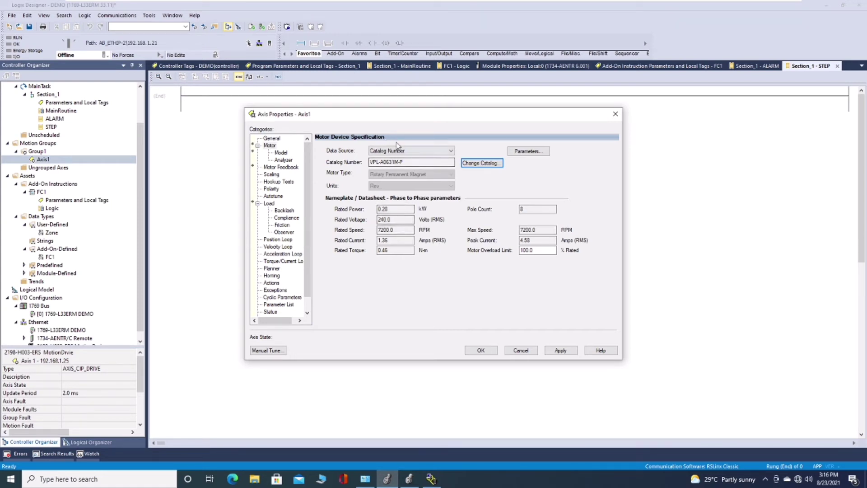
Step: Review the general and motor settings of Axis1, including the associated MotionDrvie module and the motor data source
left_click(272, 138)
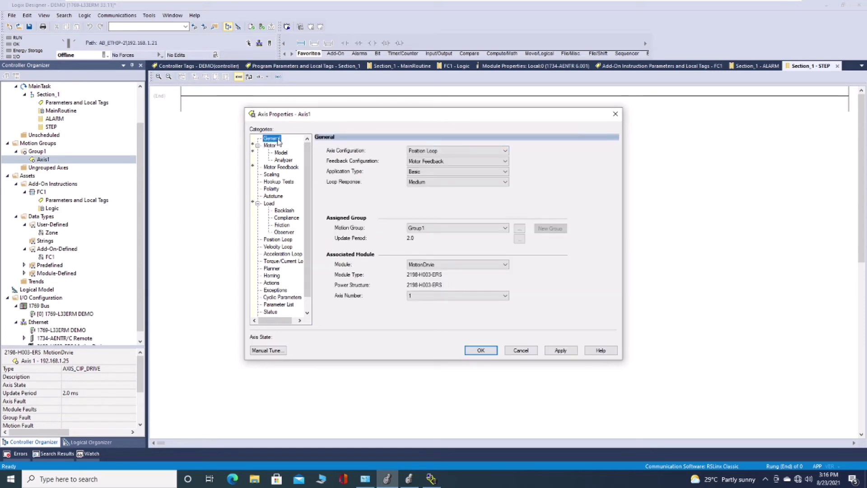
left_click(464, 267)
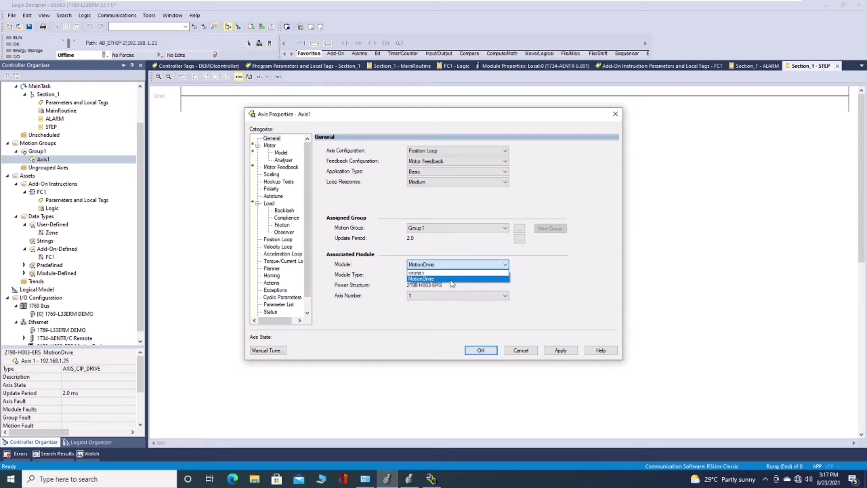
left_click(450, 279)
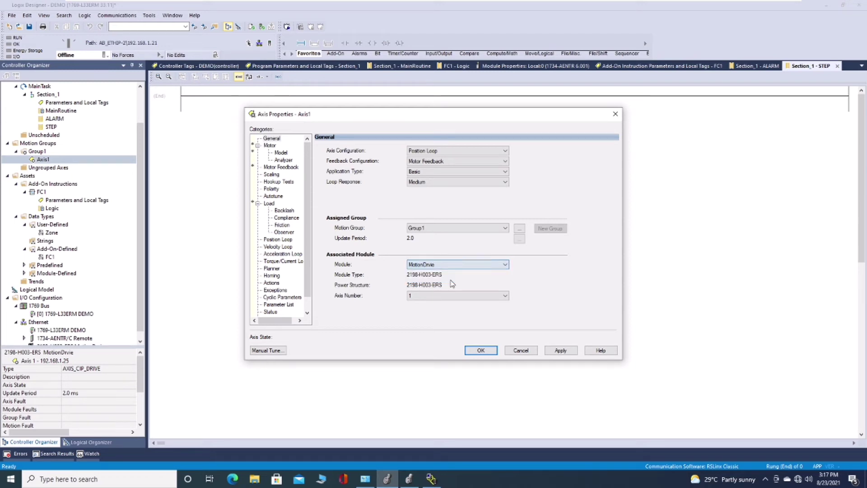
left_click(269, 146)
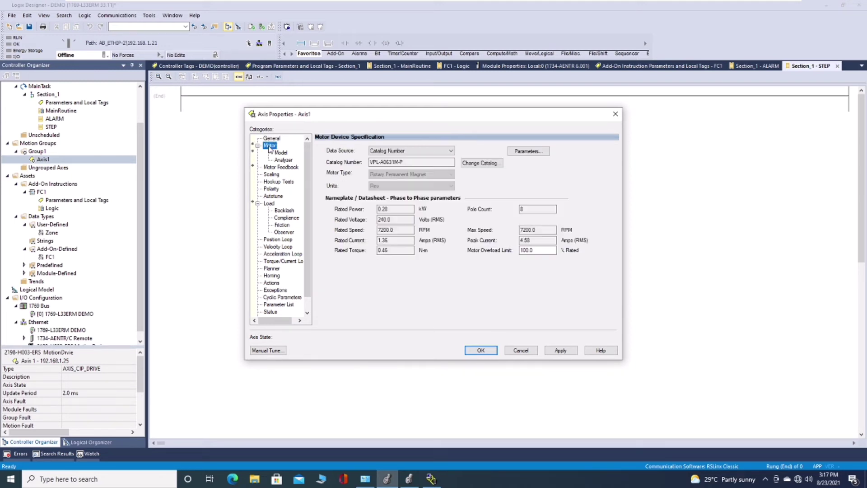
left_click(416, 151)
left_click(413, 165)
left_click(269, 138)
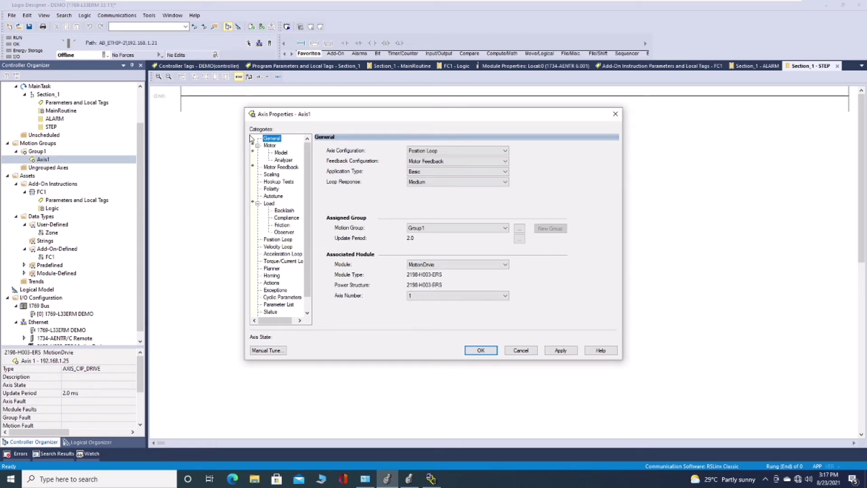
left_click(268, 146)
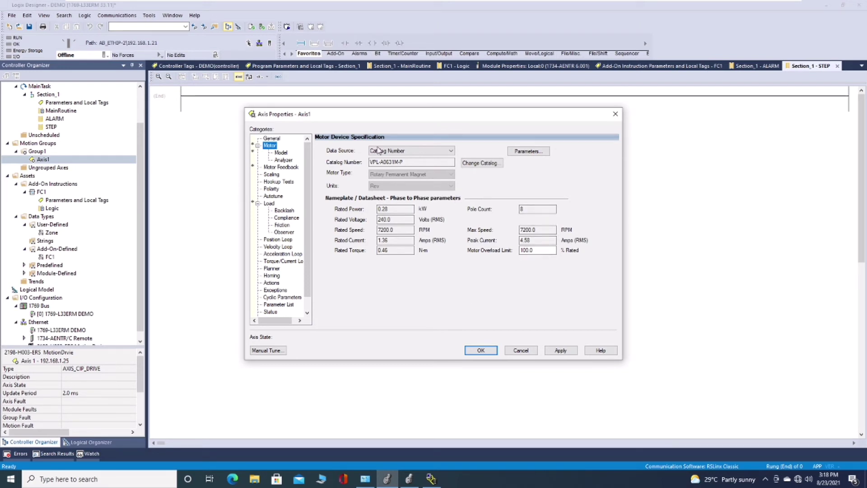
Step: Switch to the 10 STEPS OF MOTION presentation in PowerPoint and view the Configure Axis Properties slide about scaling
mouse_move(682, 2)
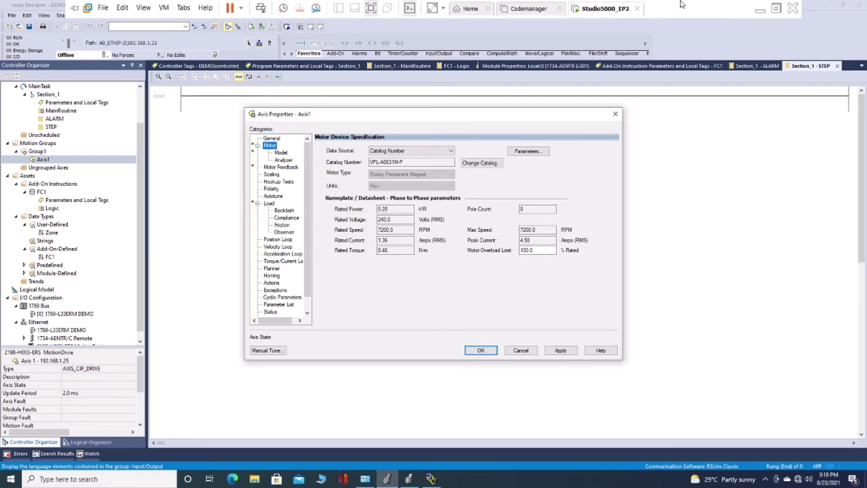
left_click(757, 11)
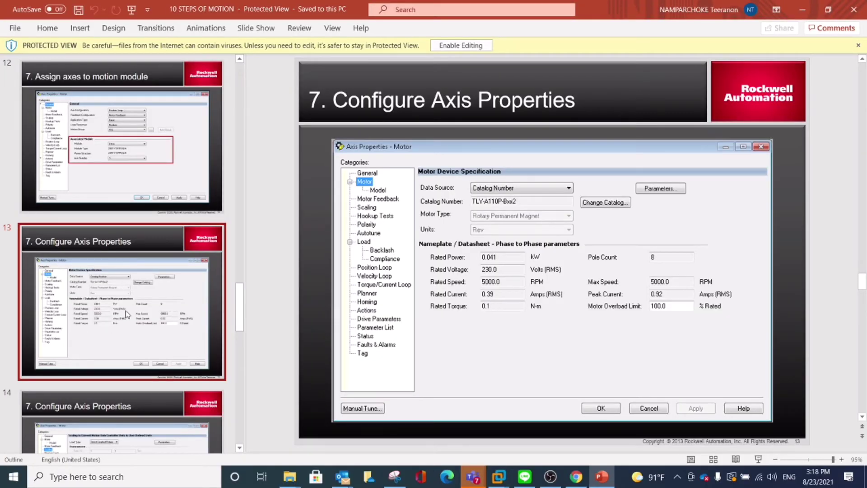
key("Down")
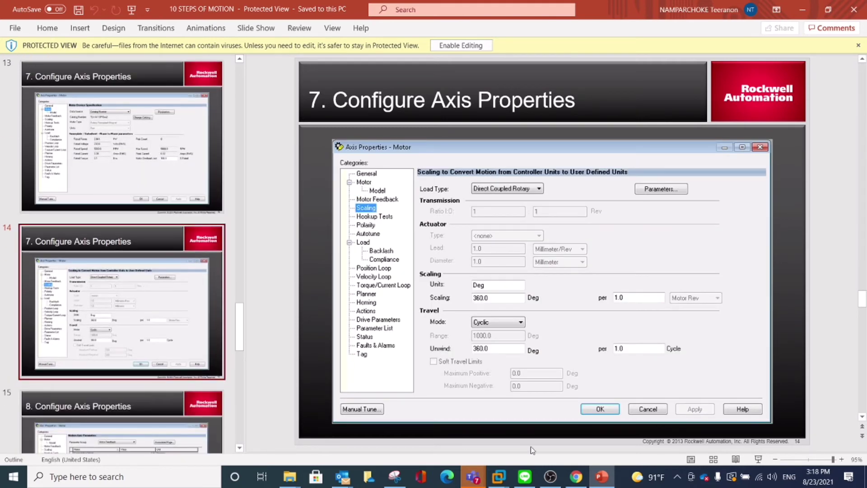
Step: Switch back to Logix Designer and set the scaling units of Axis1 to mm
mouse_move(499, 477)
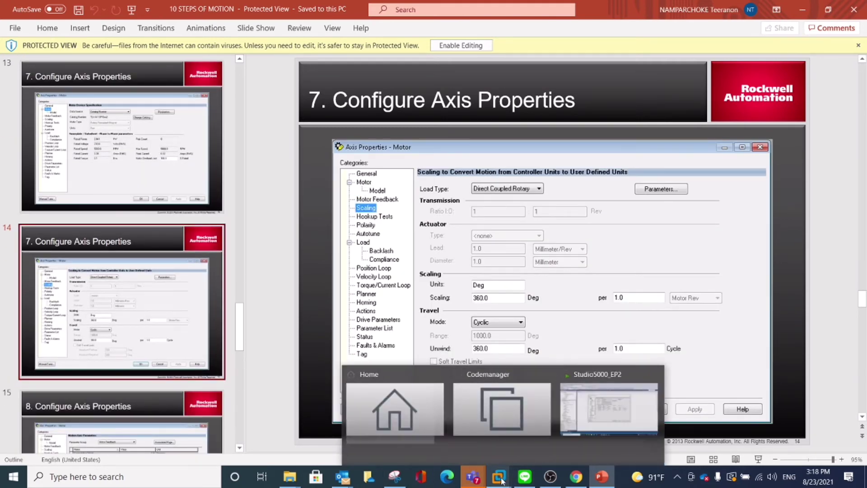
left_click(581, 409)
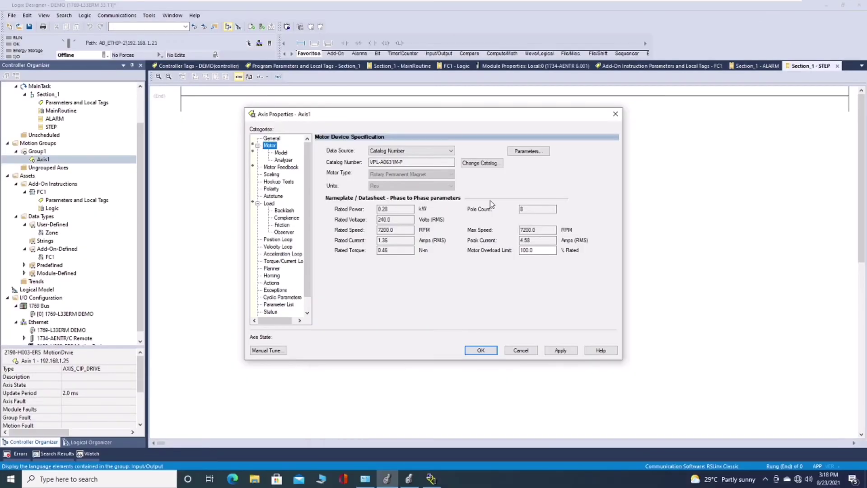
left_click(271, 174)
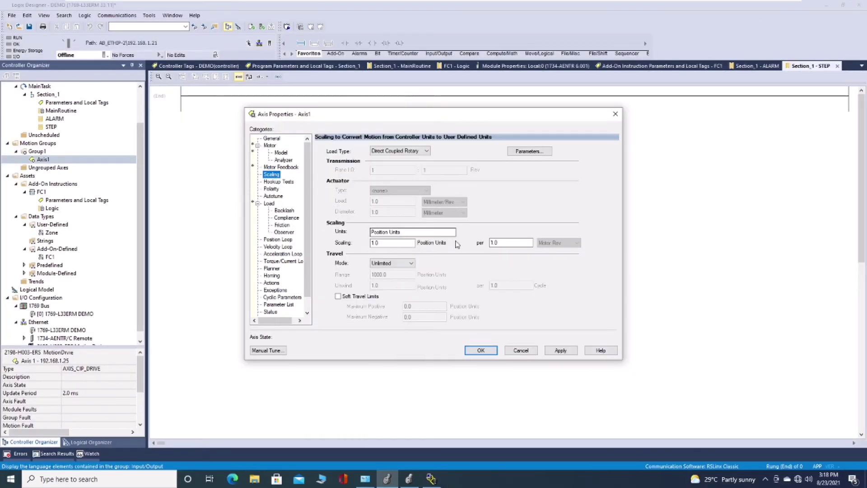
left_click(431, 232)
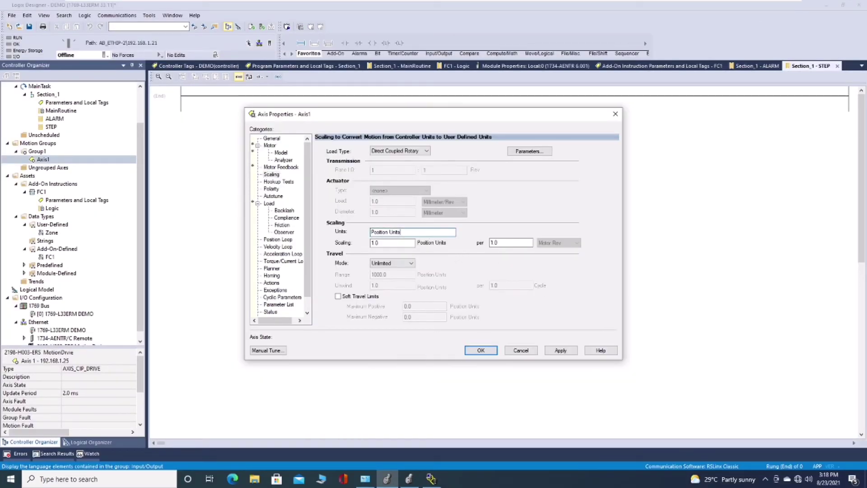
key("BackSpace")
key("BackSpace")
key("BackSpace")
key("BackSpace")
key("BackSpace")
key("BackSpace")
key("BackSpace")
key("BackSpace")
key("BackSpace")
key("BackSpace")
key("BackSpace")
key("BackSpace")
key("BackSpace")
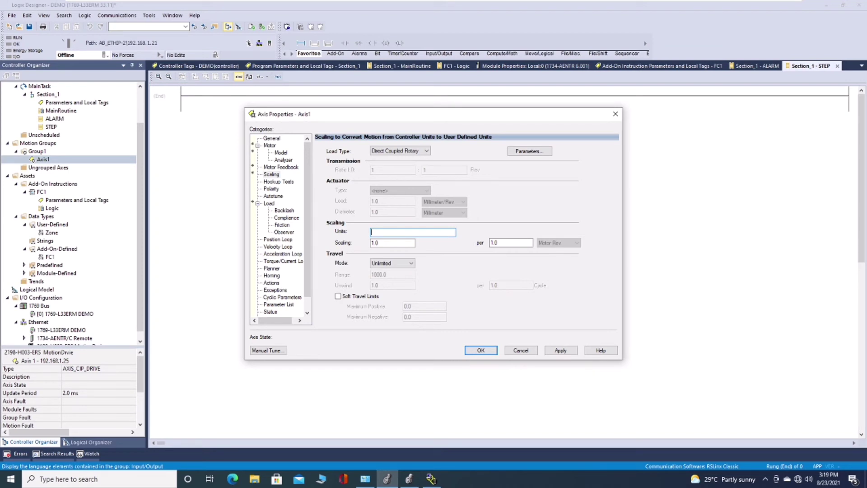
type("mm")
Step: Set the Axis1 scaling to 360 mm per motor revolution
left_click(378, 242)
key("BackSpace")
key("BackSpace")
key("BackSpace")
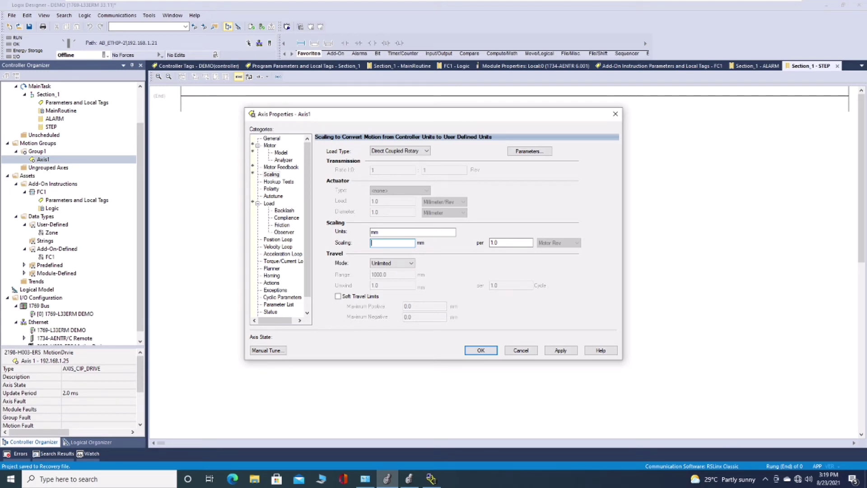
type("360")
left_click(378, 232)
Step: Try the Limited and Cyclic travel modes for Axis1 and set the mode back to Unlimited
left_click(392, 263)
left_click(411, 268)
left_click(411, 267)
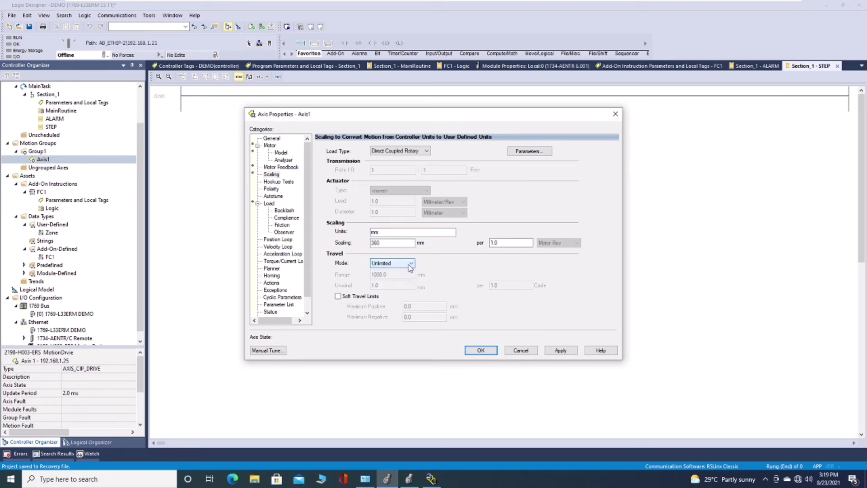
left_click(410, 266)
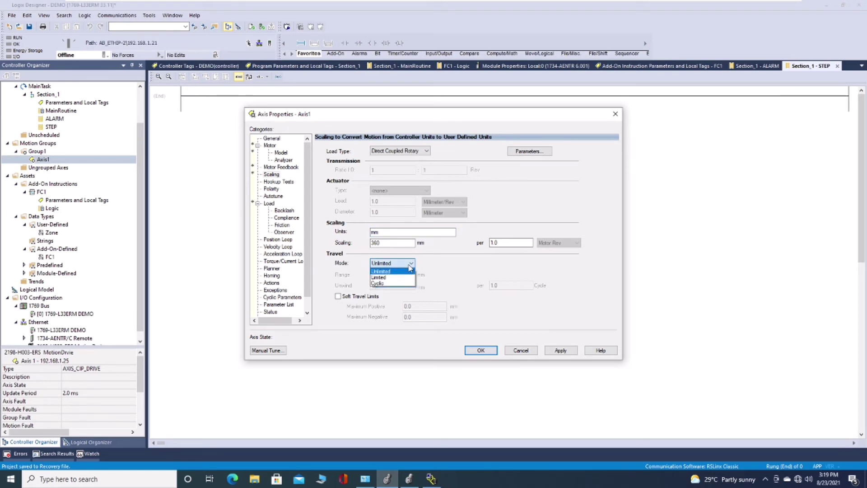
left_click(402, 281)
left_click(412, 263)
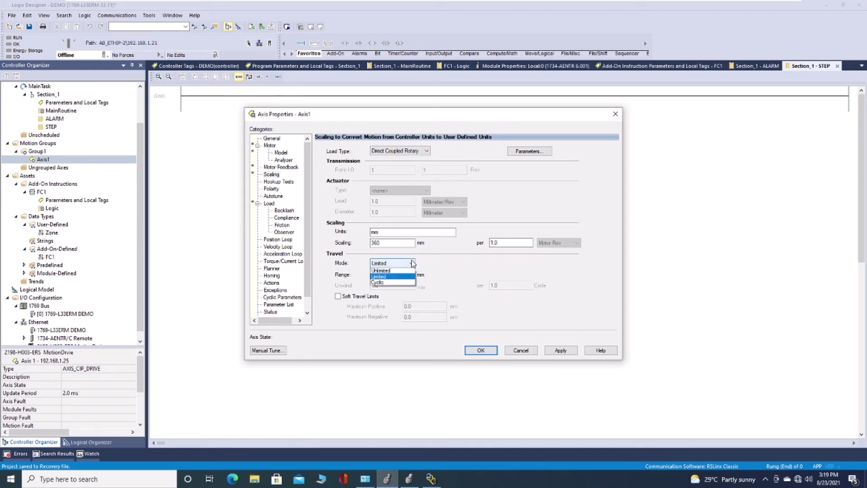
left_click(398, 284)
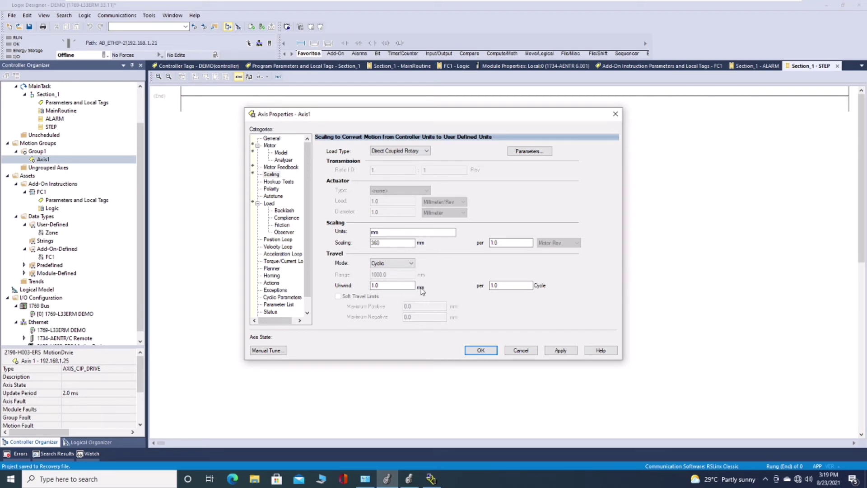
left_click(410, 263)
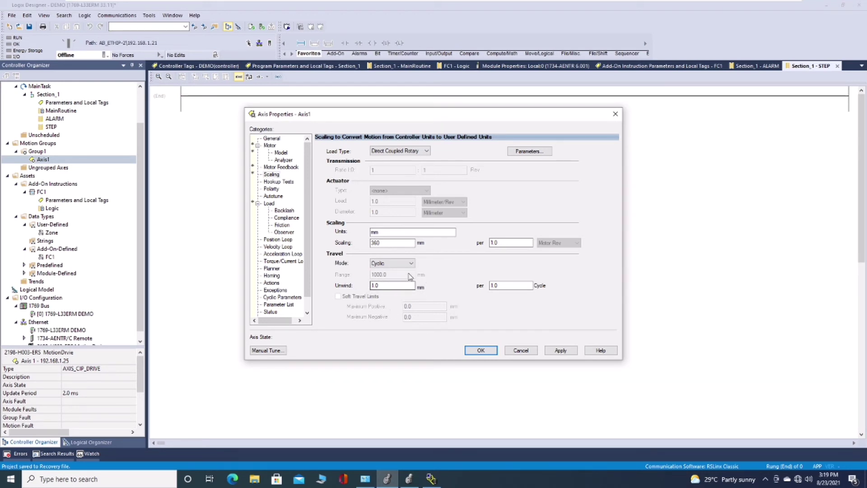
left_click(410, 263)
left_click(410, 263)
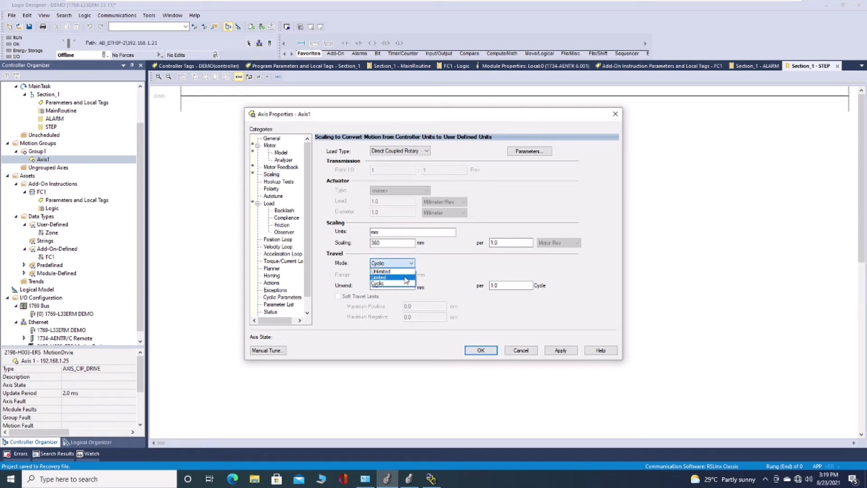
left_click(406, 277)
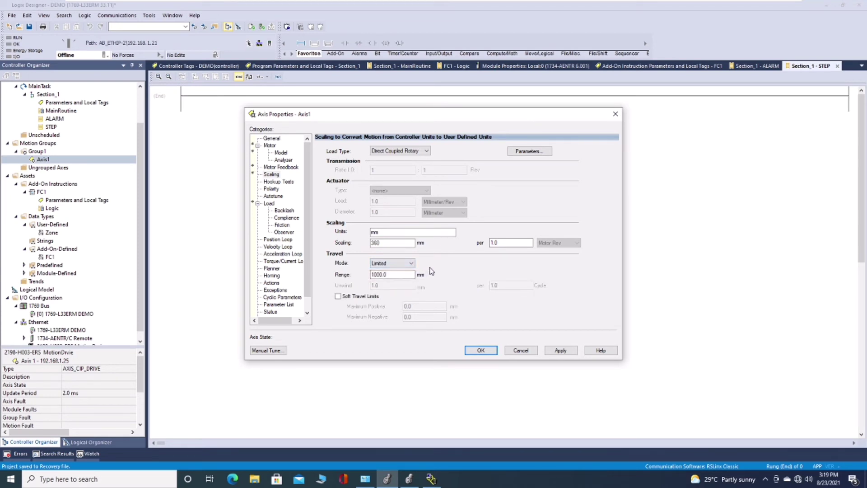
left_click(410, 263)
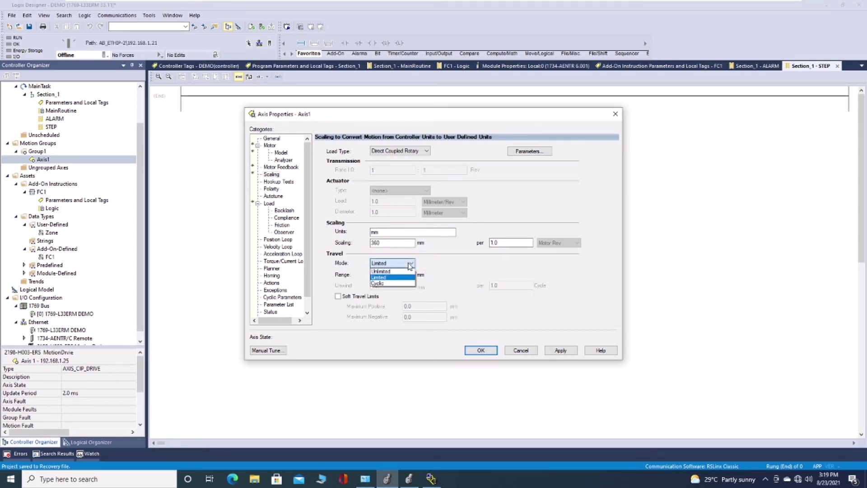
left_click(392, 271)
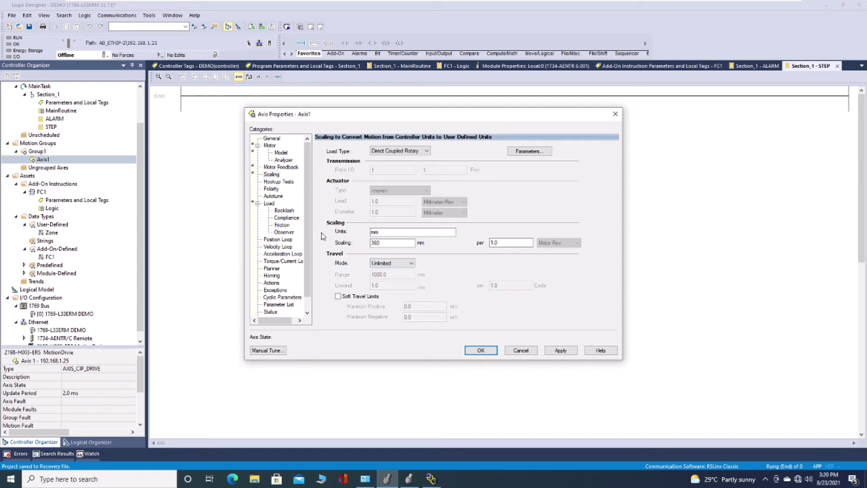
Step: Switch to the PowerPoint presentation, review the slides on axis parameters and hookup tests, and return to Logix Designer
mouse_move(499, 2)
left_click(760, 10)
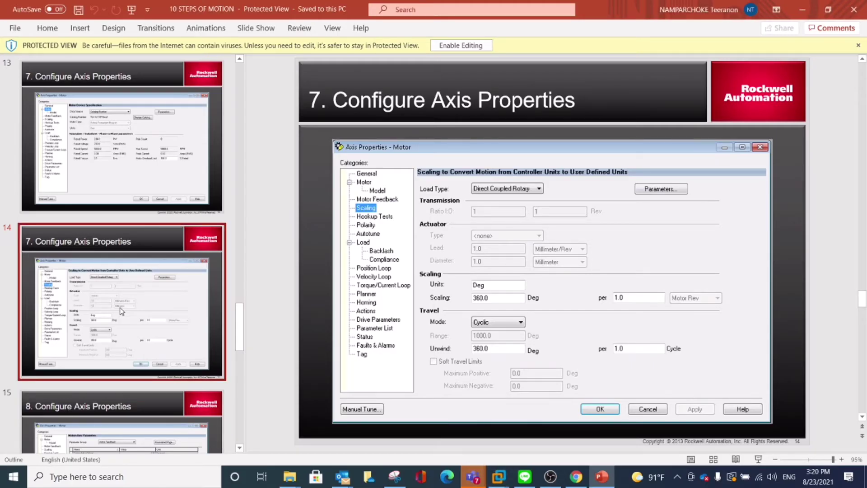
left_click(102, 410)
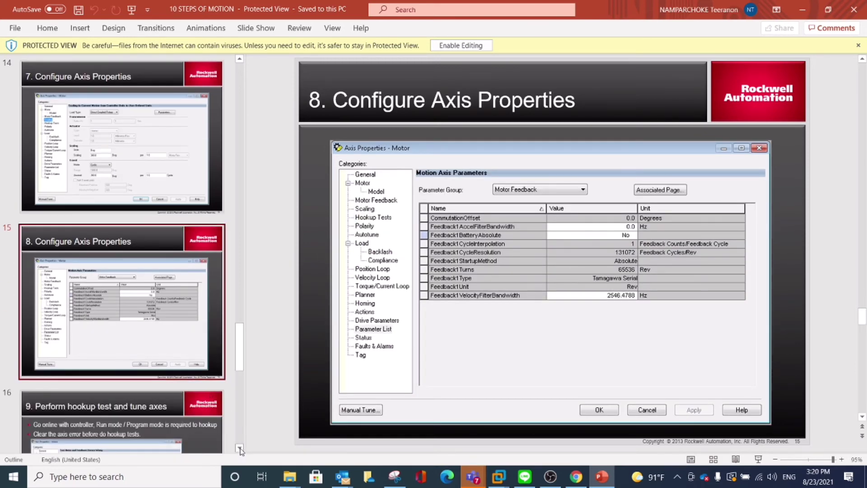
scroll(241, 450, "down", 5)
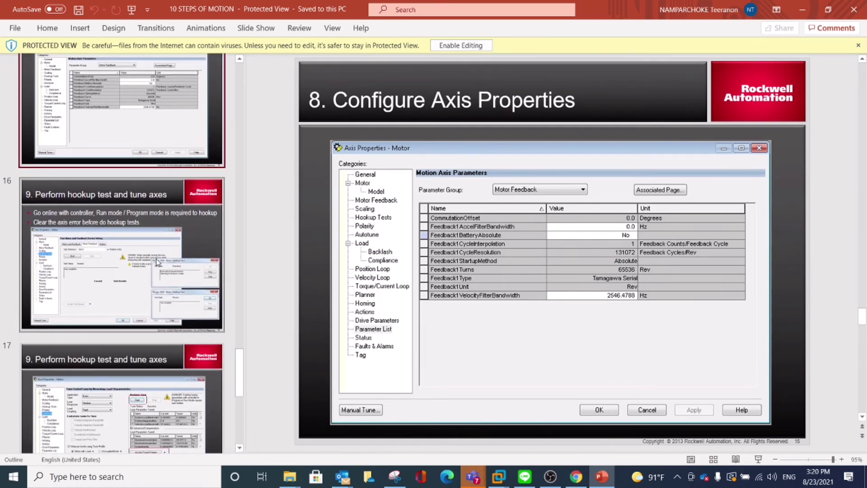
left_click(157, 262)
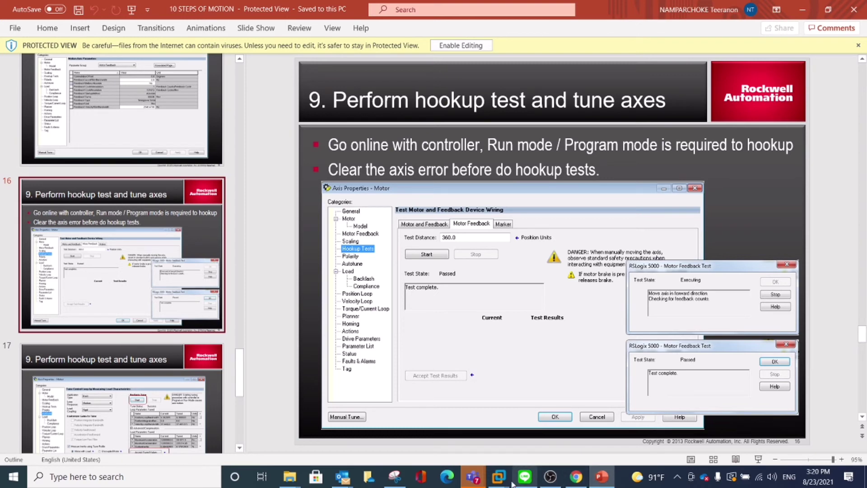
mouse_move(505, 484)
left_click(604, 424)
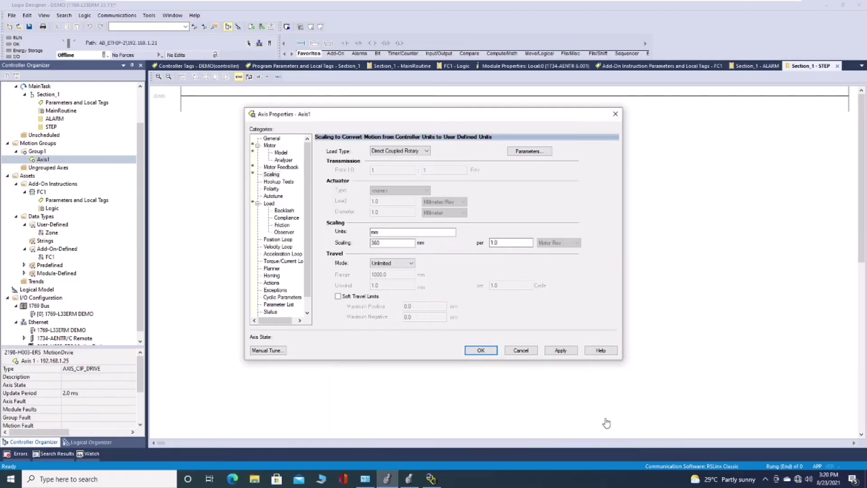
Step: Enable the soft travel limits of Axis1 and set its travel mode to Limited
left_click(338, 296)
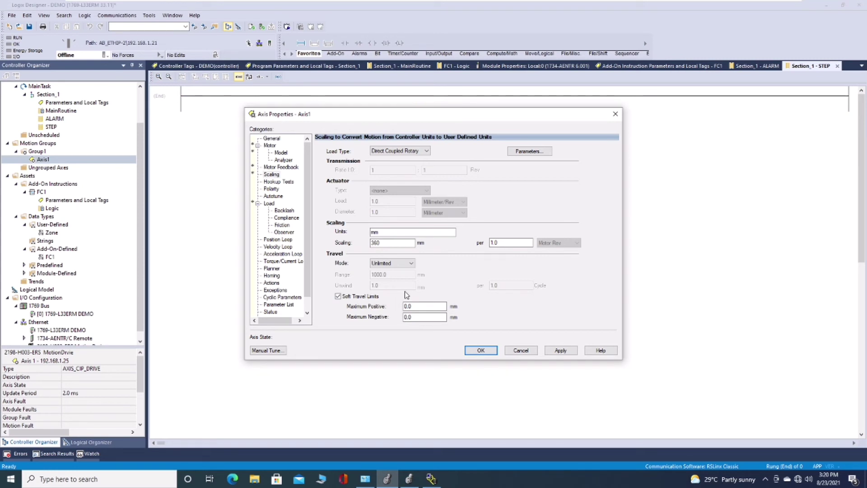
left_click(410, 264)
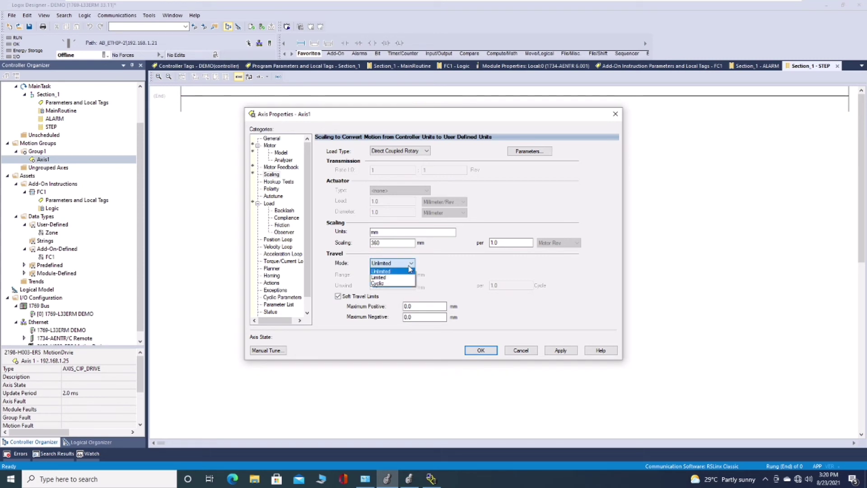
left_click(403, 277)
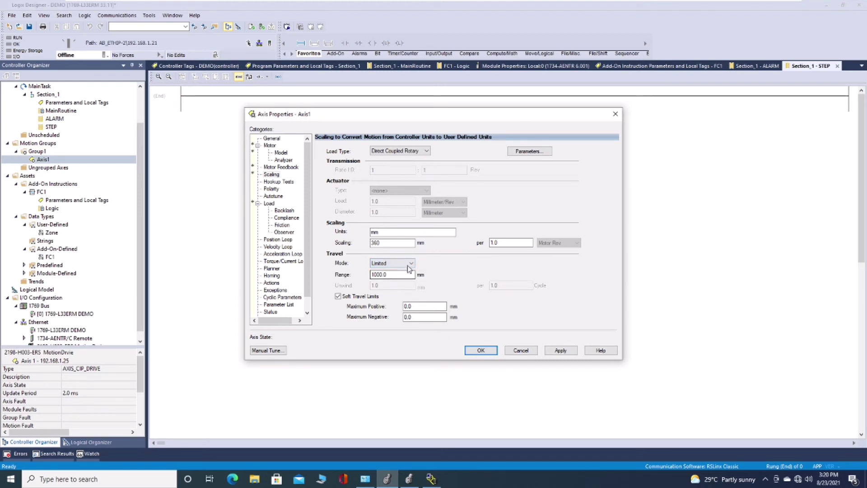
left_click(406, 263)
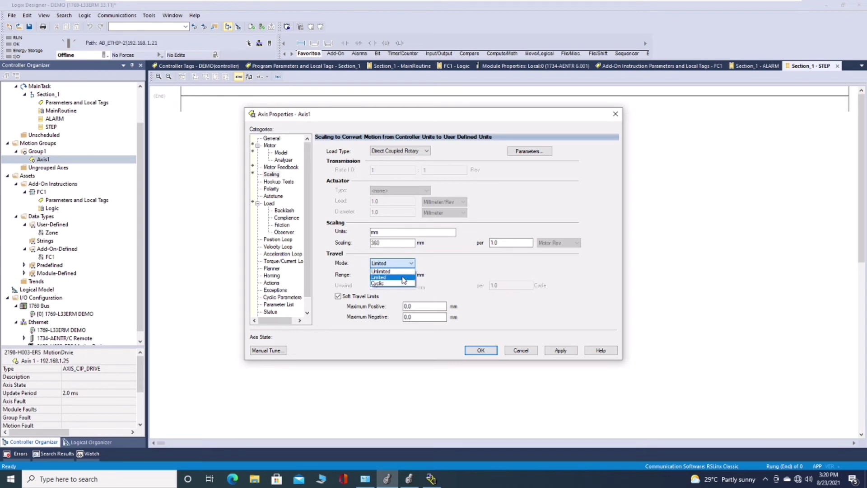
left_click(403, 277)
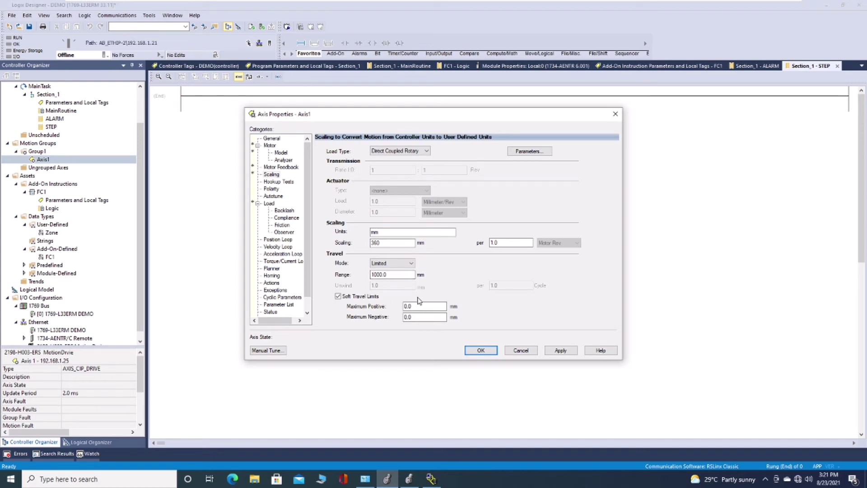
Step: Disable the soft travel limits of Axis1 and view its Hookup Tests and Autotune settings
left_click(338, 296)
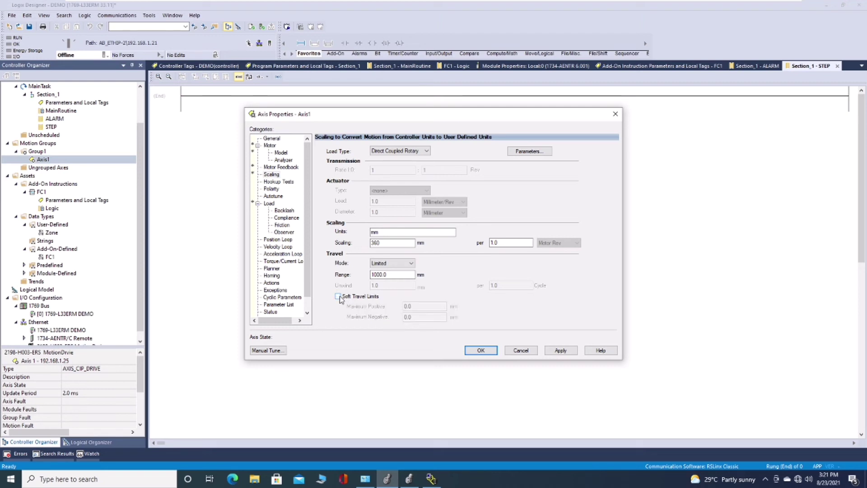
left_click(338, 297)
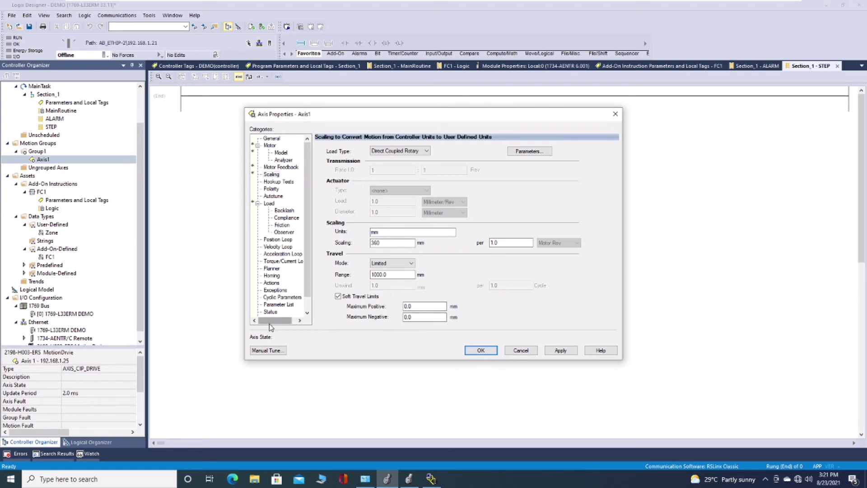
left_click(338, 297)
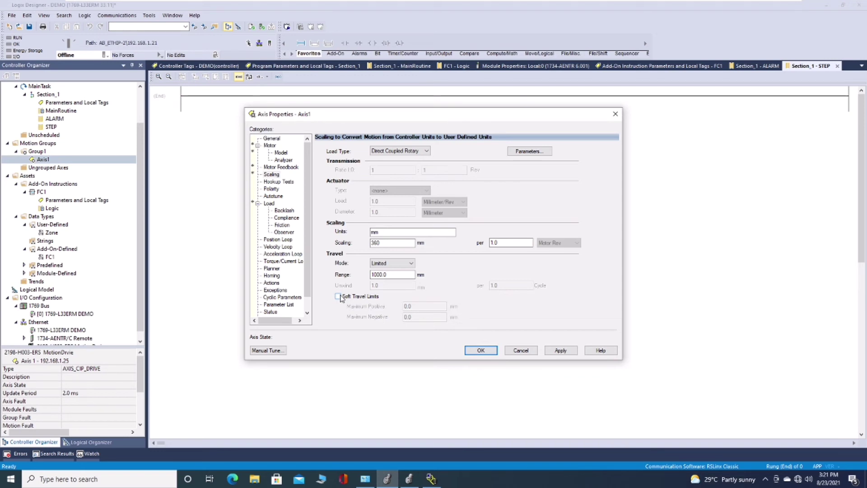
left_click(285, 183)
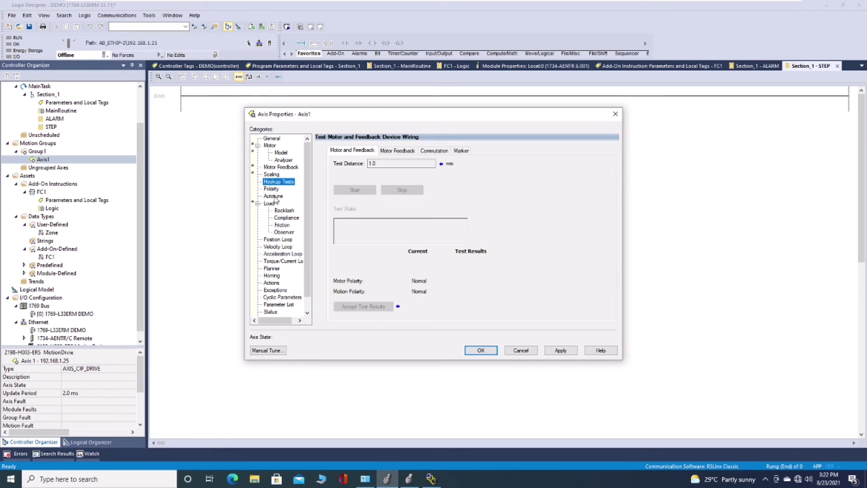
left_click(273, 196)
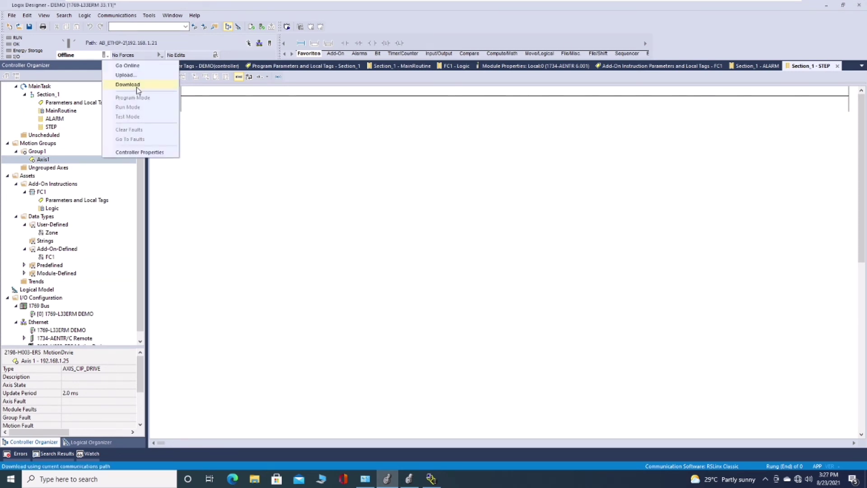
Step: Download the DEMO project to the controller and change the controller mode to Remote Run
left_click(136, 86)
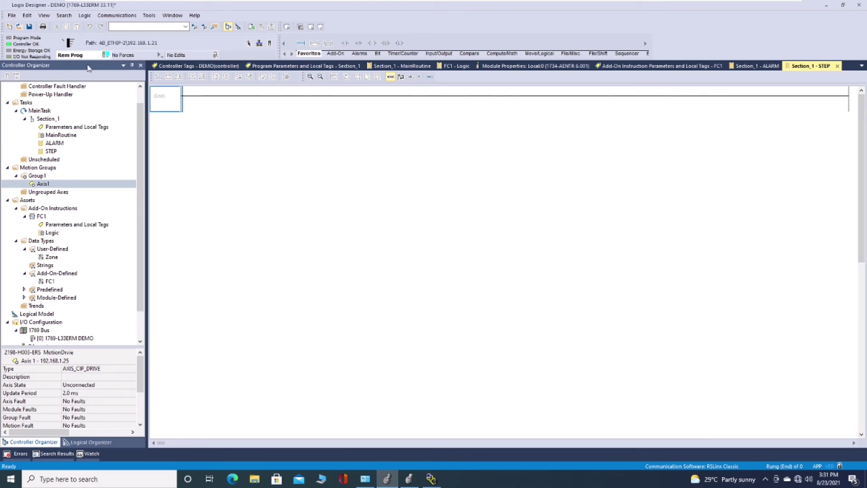
left_click(105, 56)
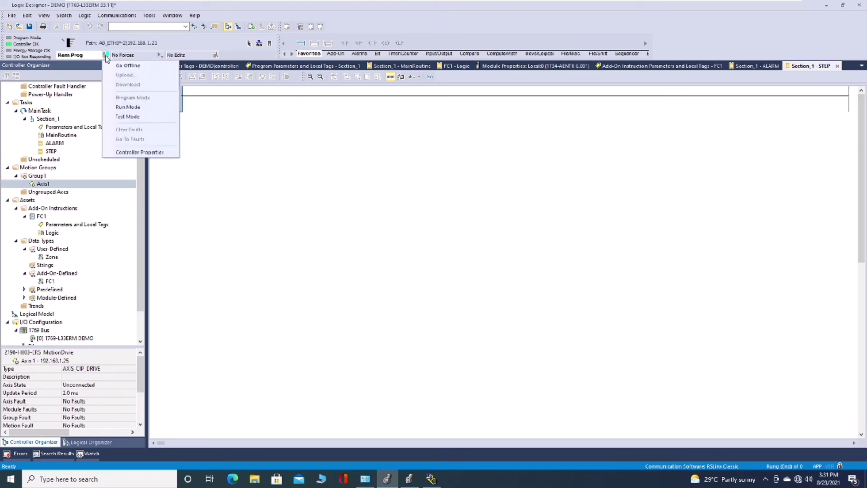
left_click(132, 110)
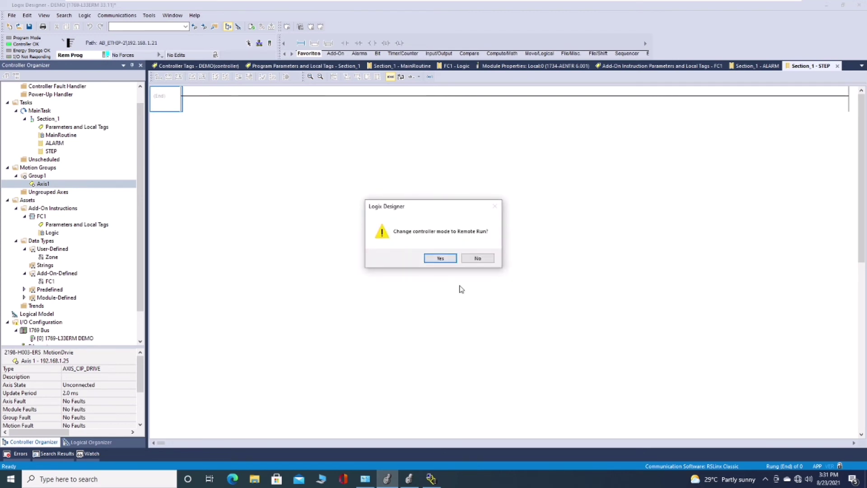
left_click(440, 259)
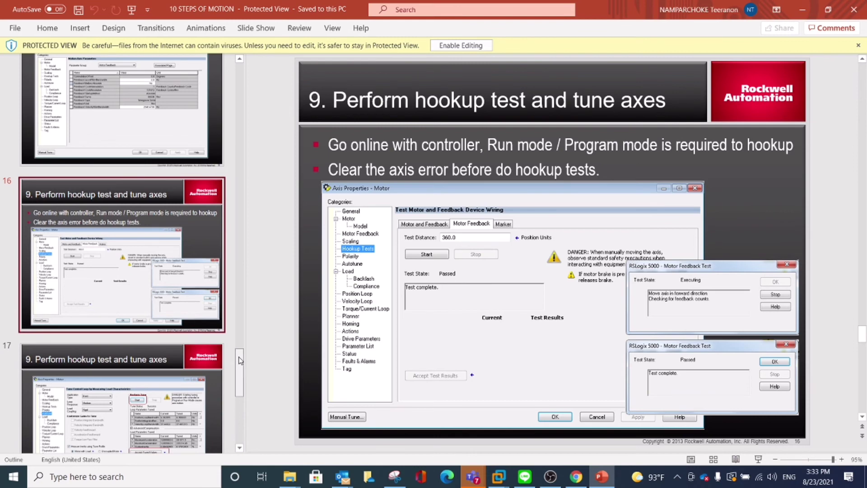
Step: Review the presentation slides on hookup tests, axis tuning and axis properties, and return to Logix Designer
left_click_drag(239, 360, 246, 378)
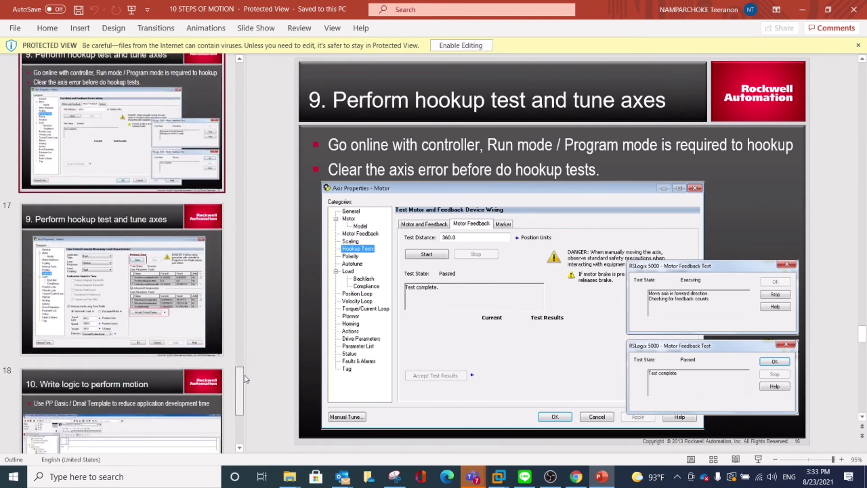
left_click(111, 276)
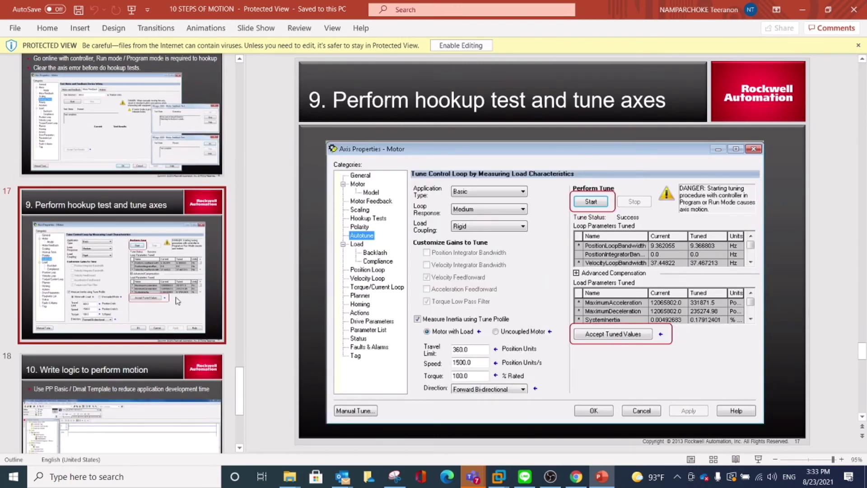
left_click_drag(239, 388, 240, 351)
left_click(133, 240)
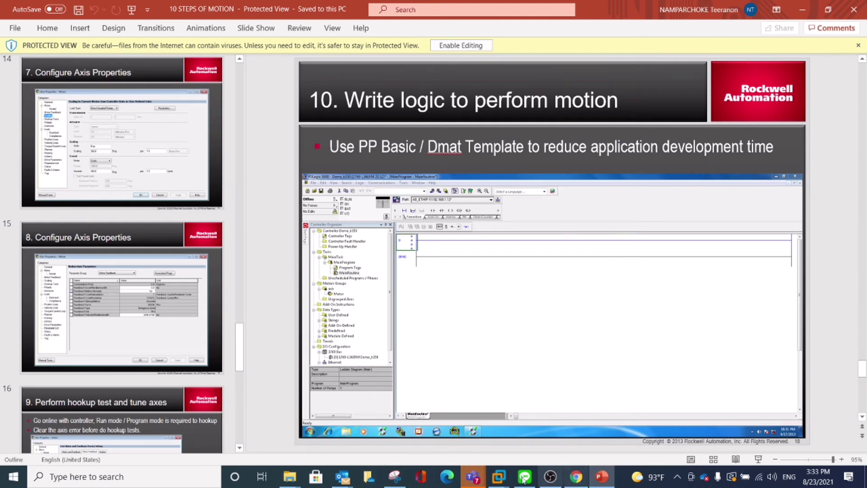
mouse_move(505, 483)
left_click(599, 422)
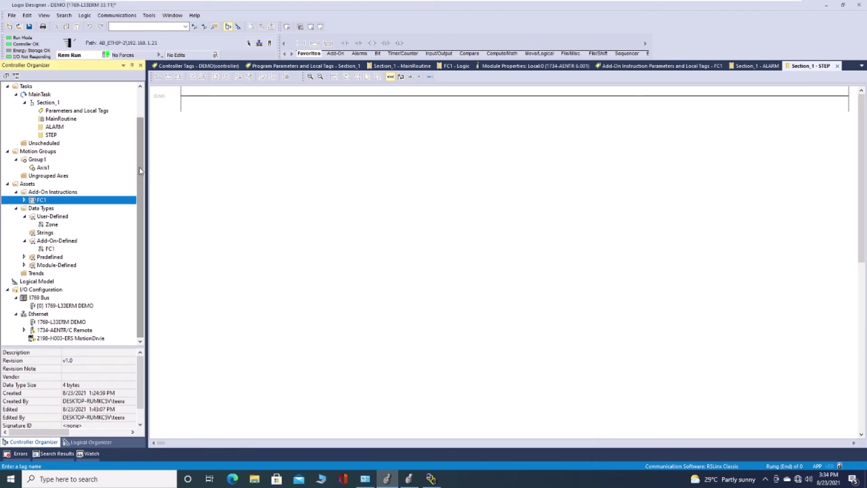
Step: Open the properties of Axis1 and set the motor and feedback hookup test distance to 360 mm
scroll(137, 166, "up", 2)
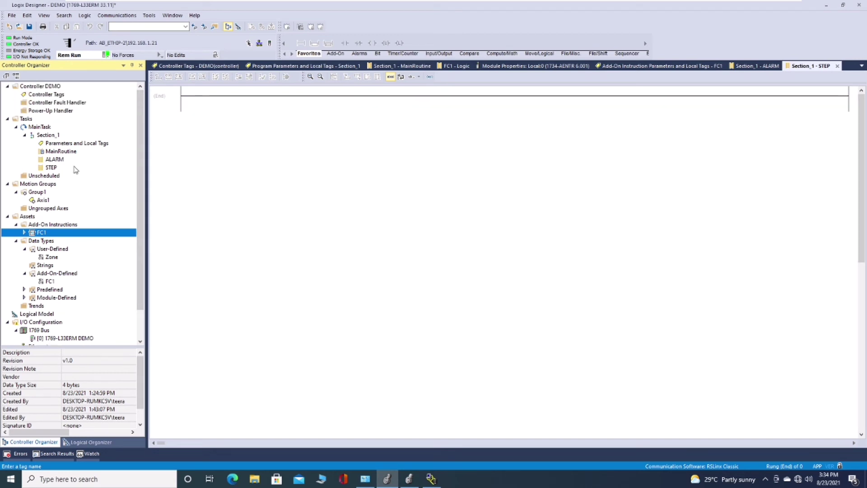
left_click(39, 201)
double_click(39, 201)
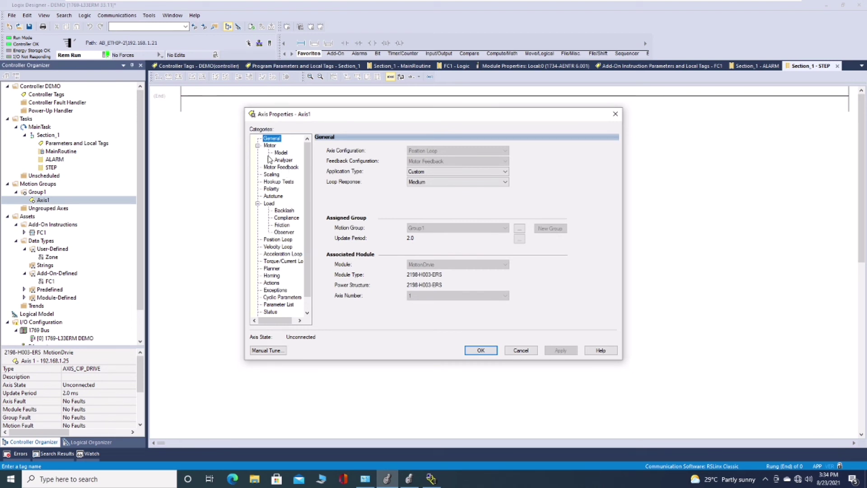
left_click(279, 182)
double_click(379, 164)
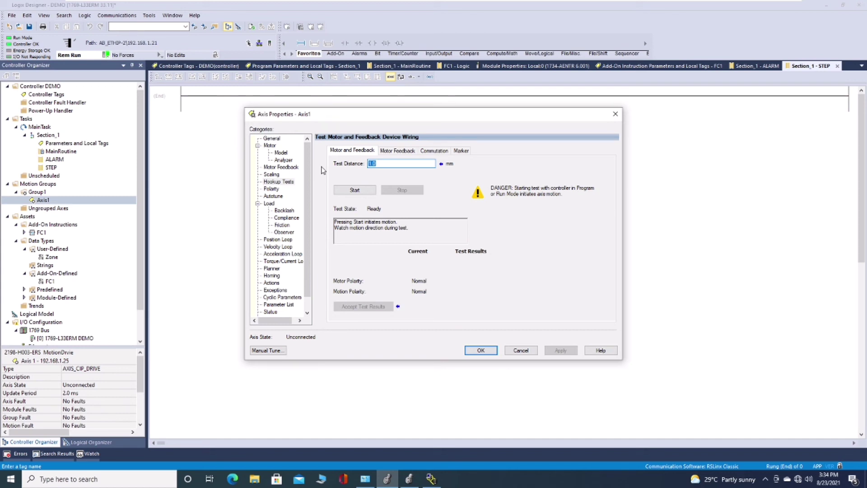
type("360")
Step: Review the Scaling, Polarity, Autotune and Hookup Tests settings of Axis1 and close its properties with the settings accepted
left_click(272, 175)
left_click(272, 189)
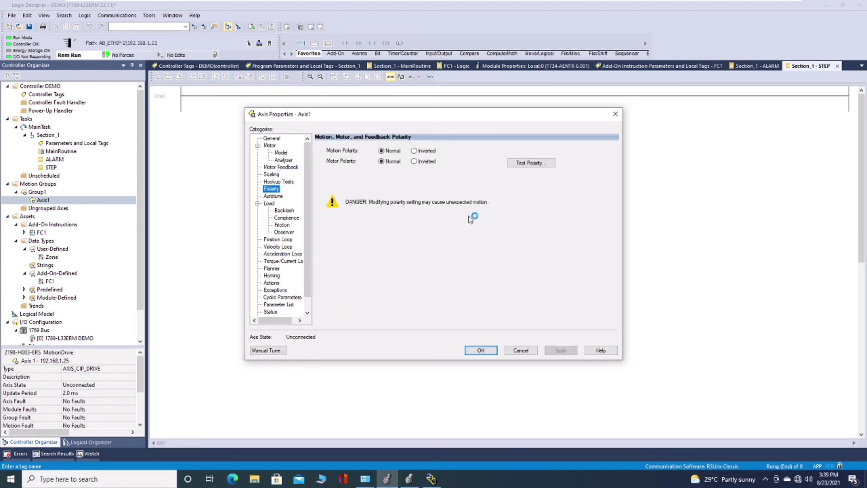
left_click(272, 196)
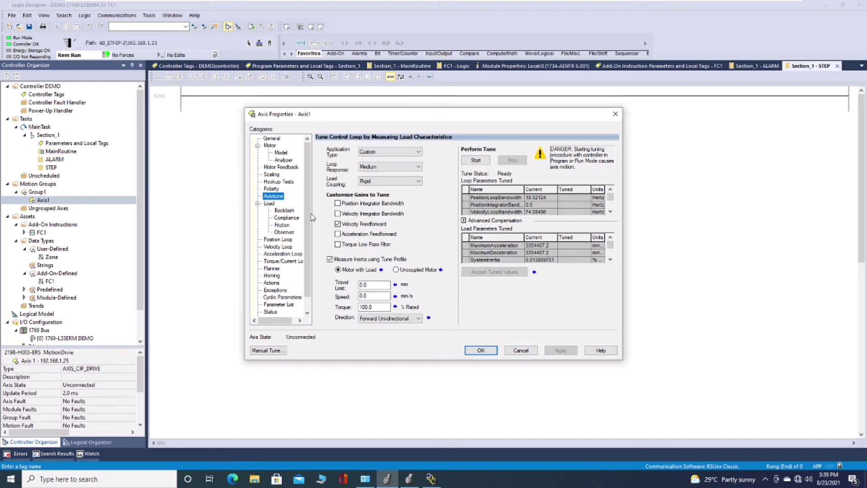
left_click(273, 182)
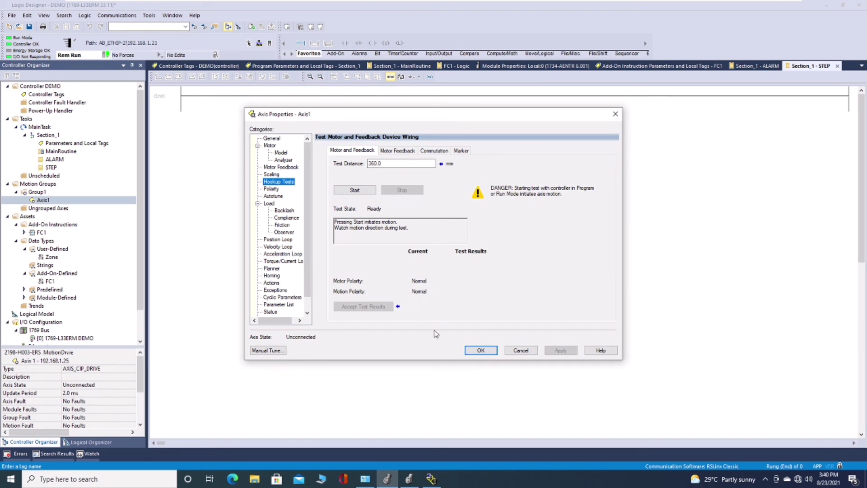
left_click(481, 352)
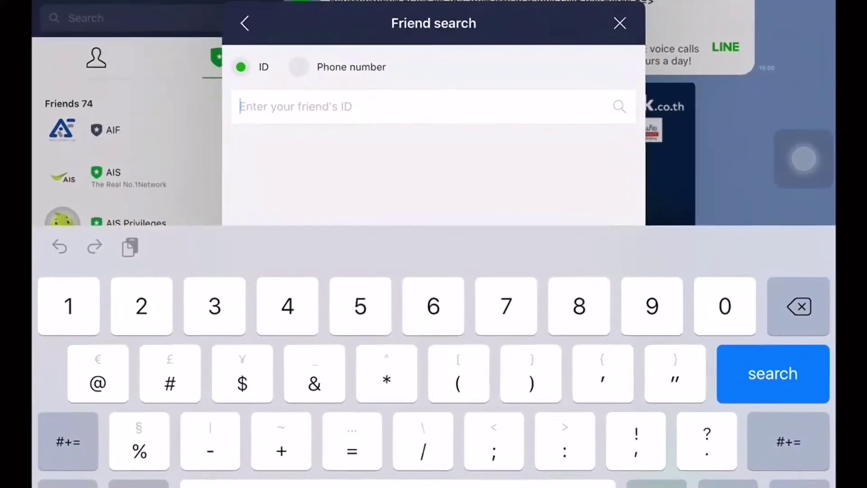
type("@sonicau")
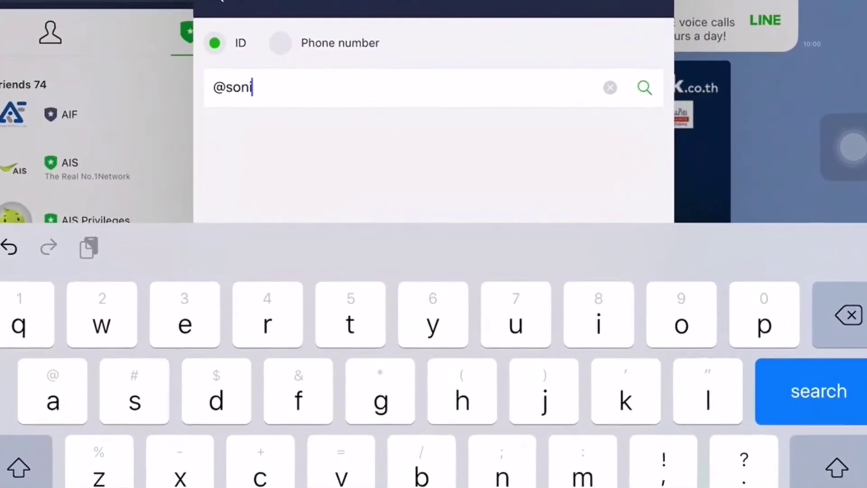
type("tom")
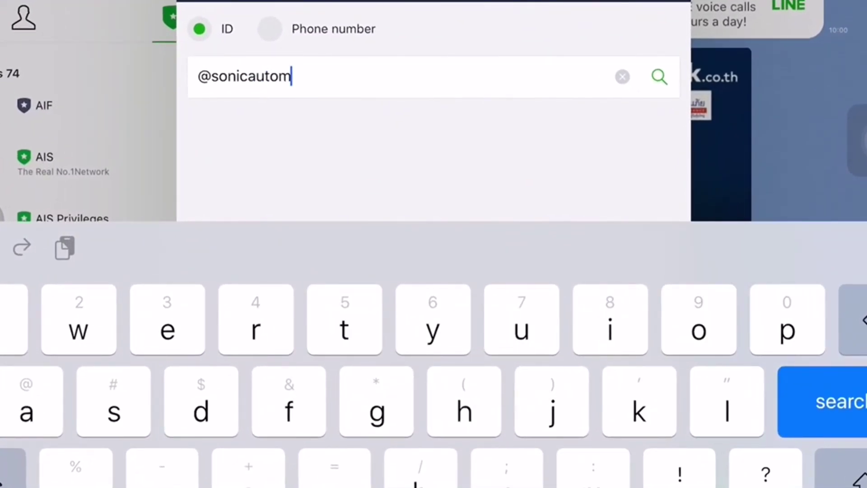
type("ation")
key("Return")
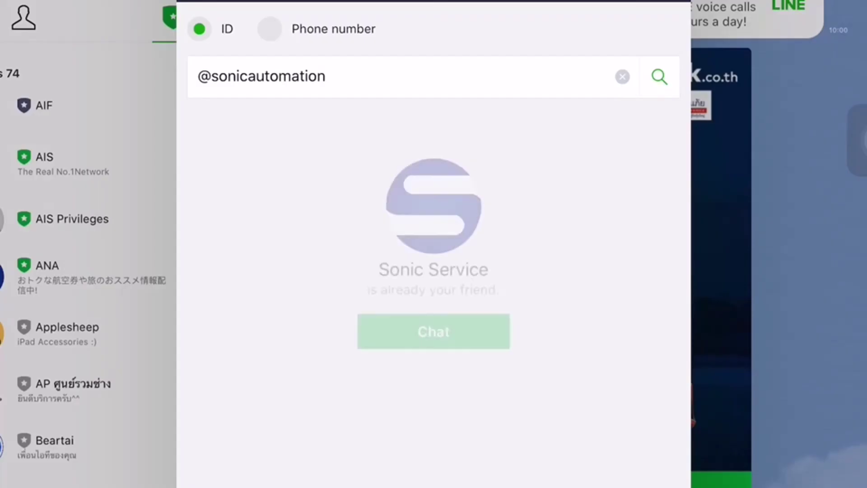